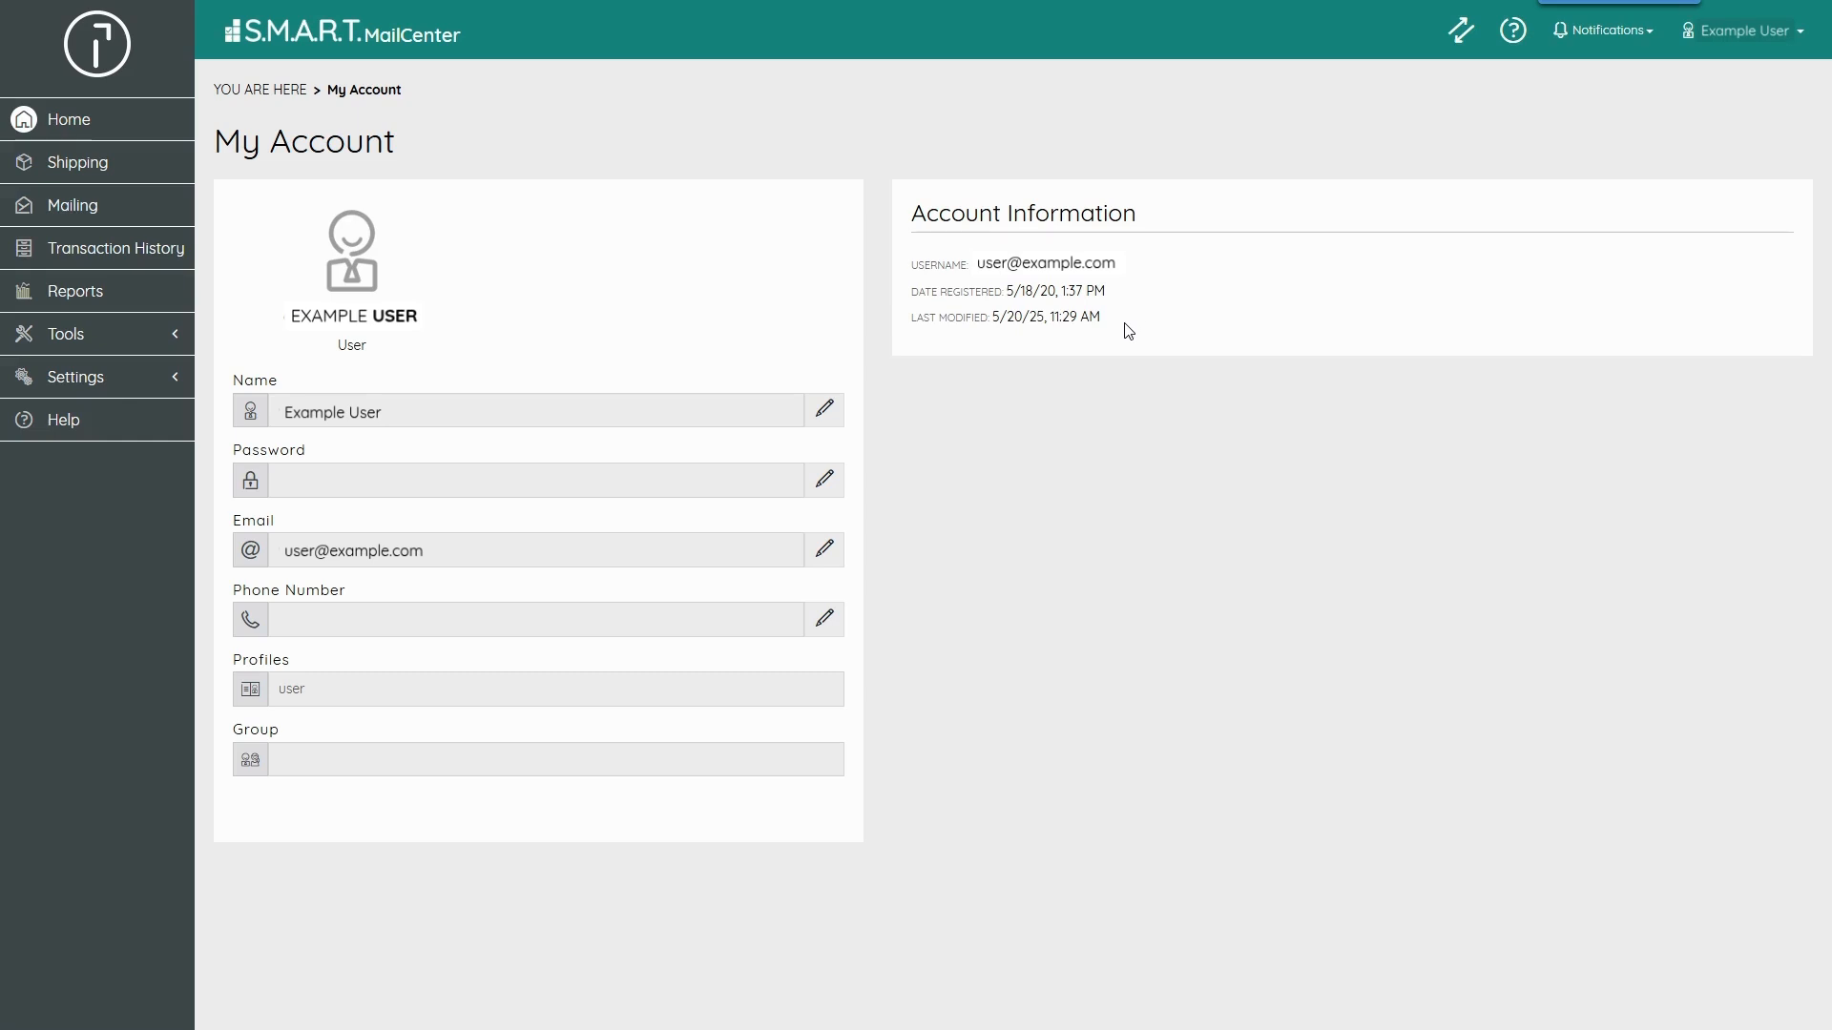
- Open the Shipping page to start a new shipment
left_click(142, 158)
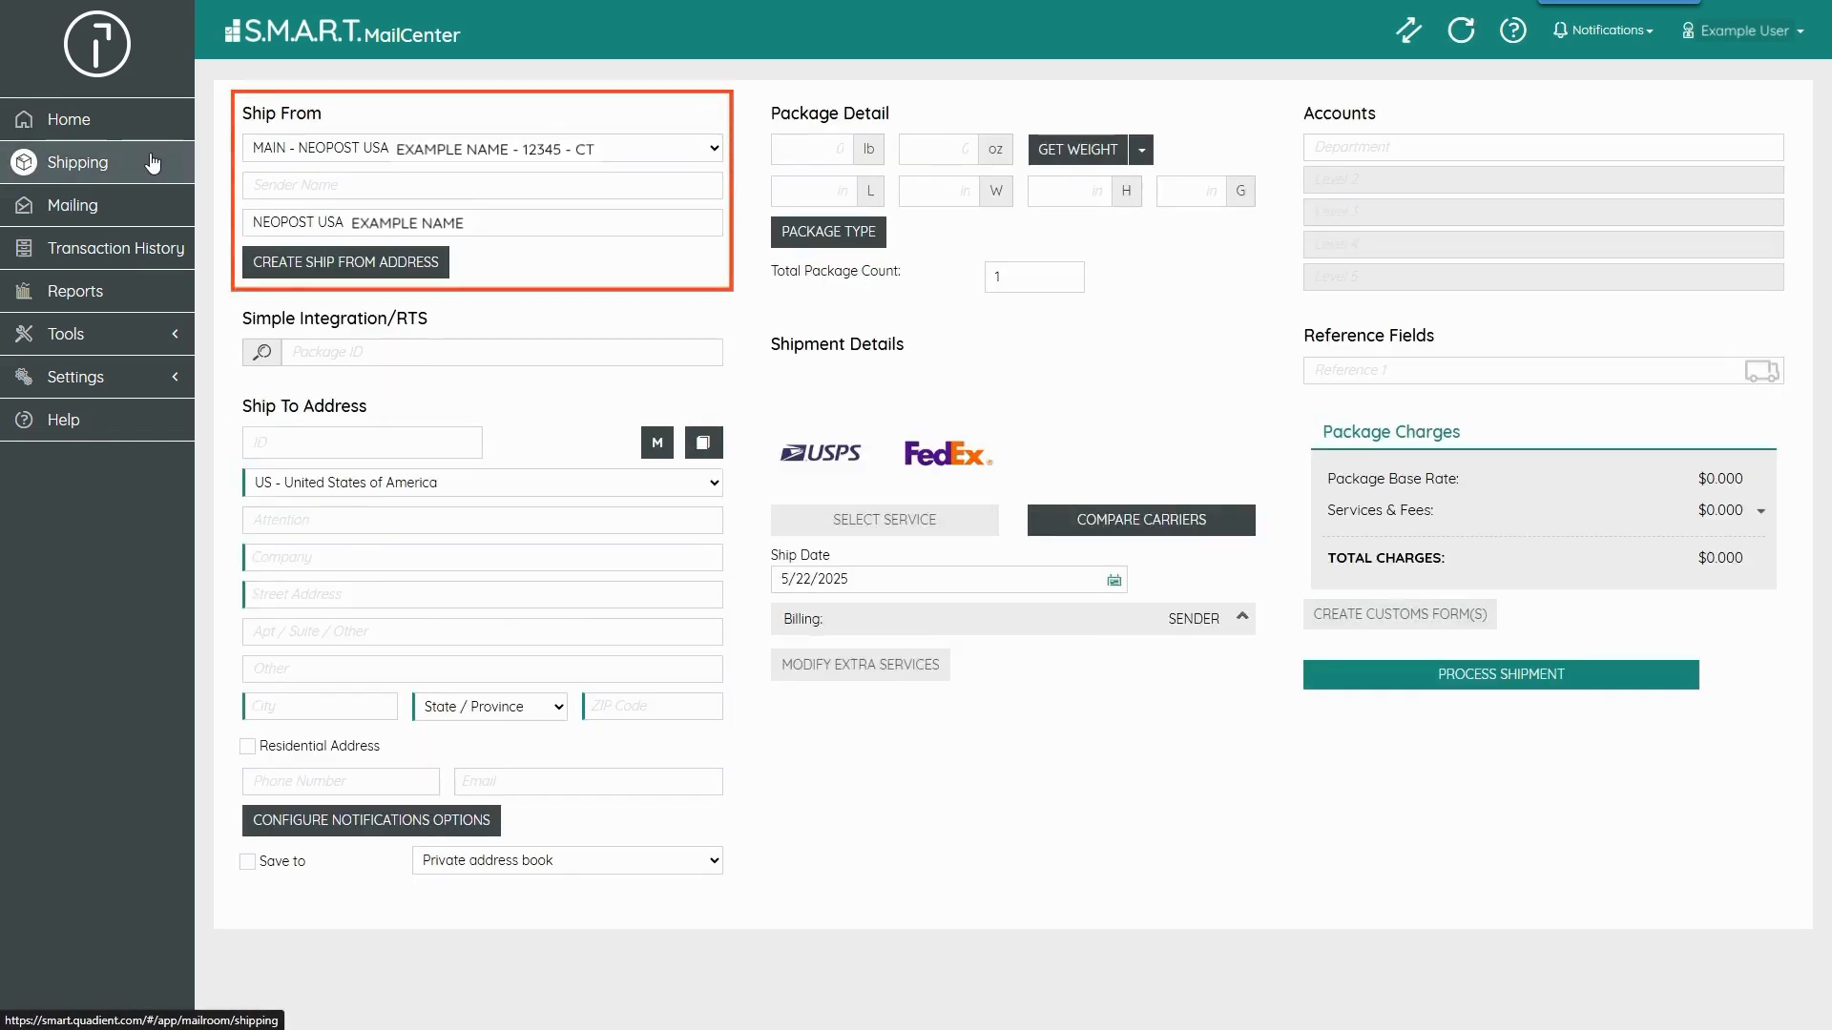
left_click(372, 155)
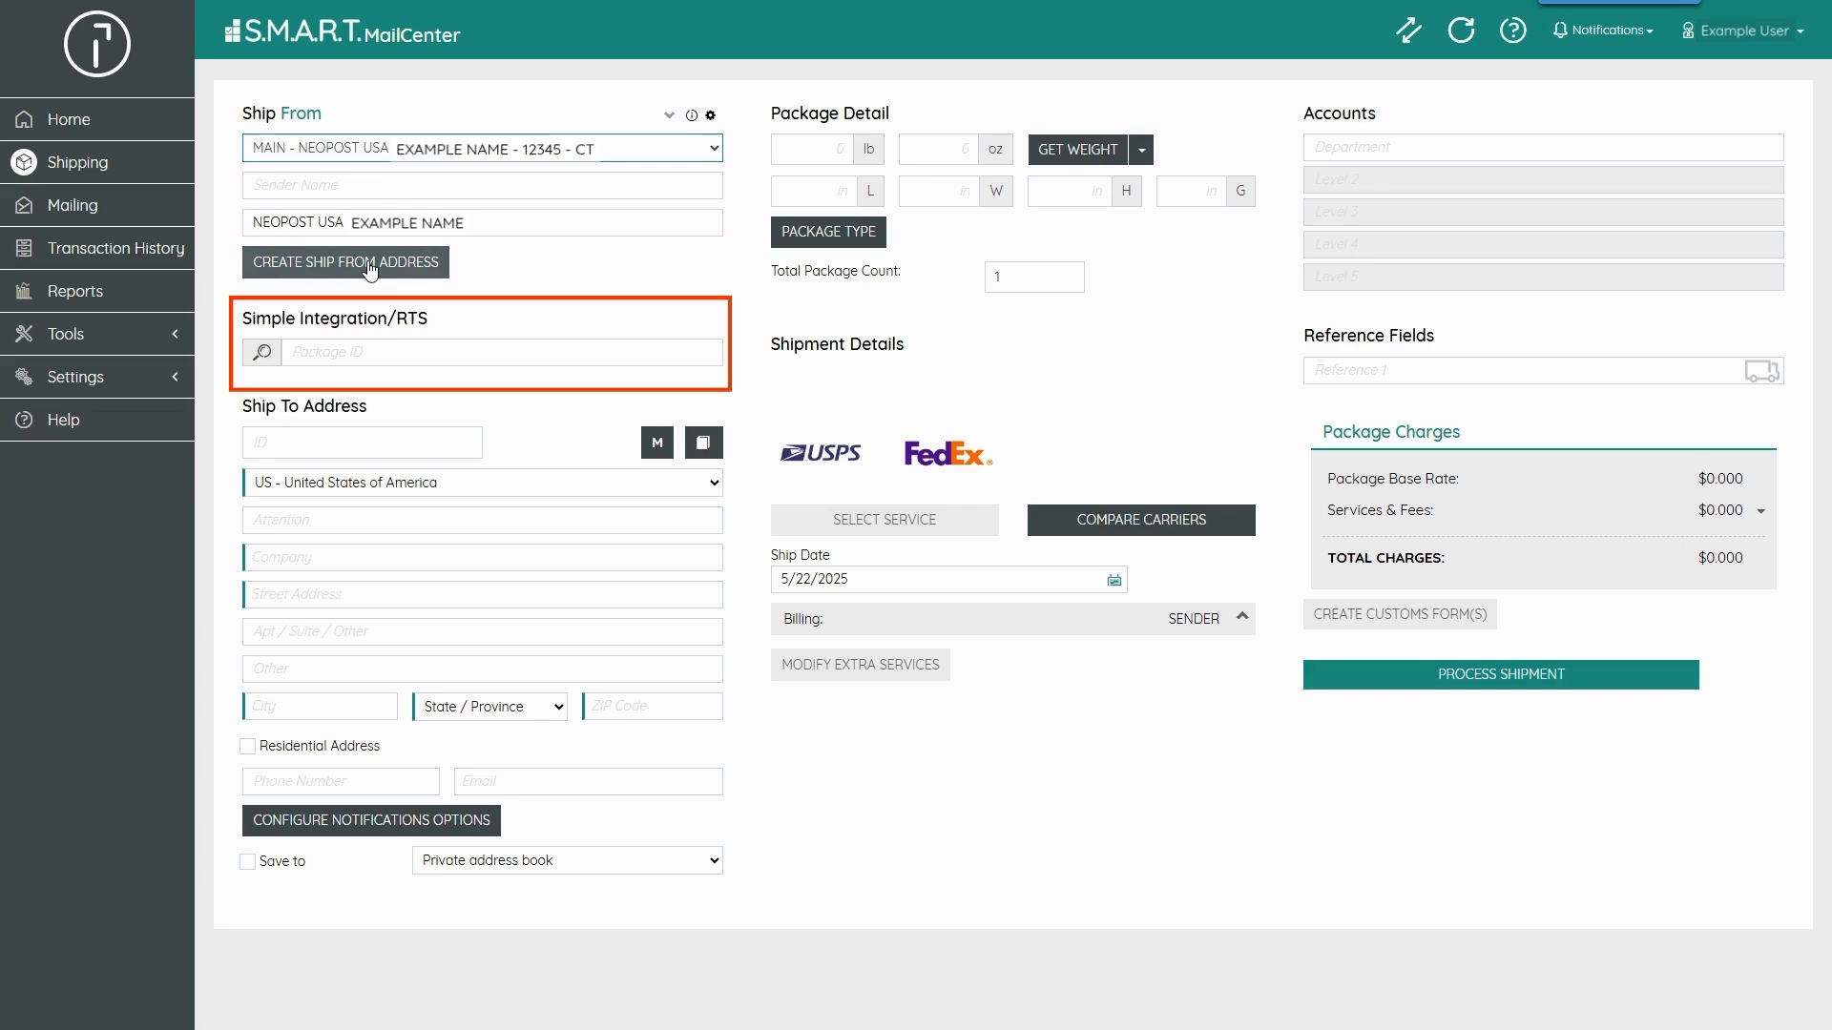
left_click(368, 350)
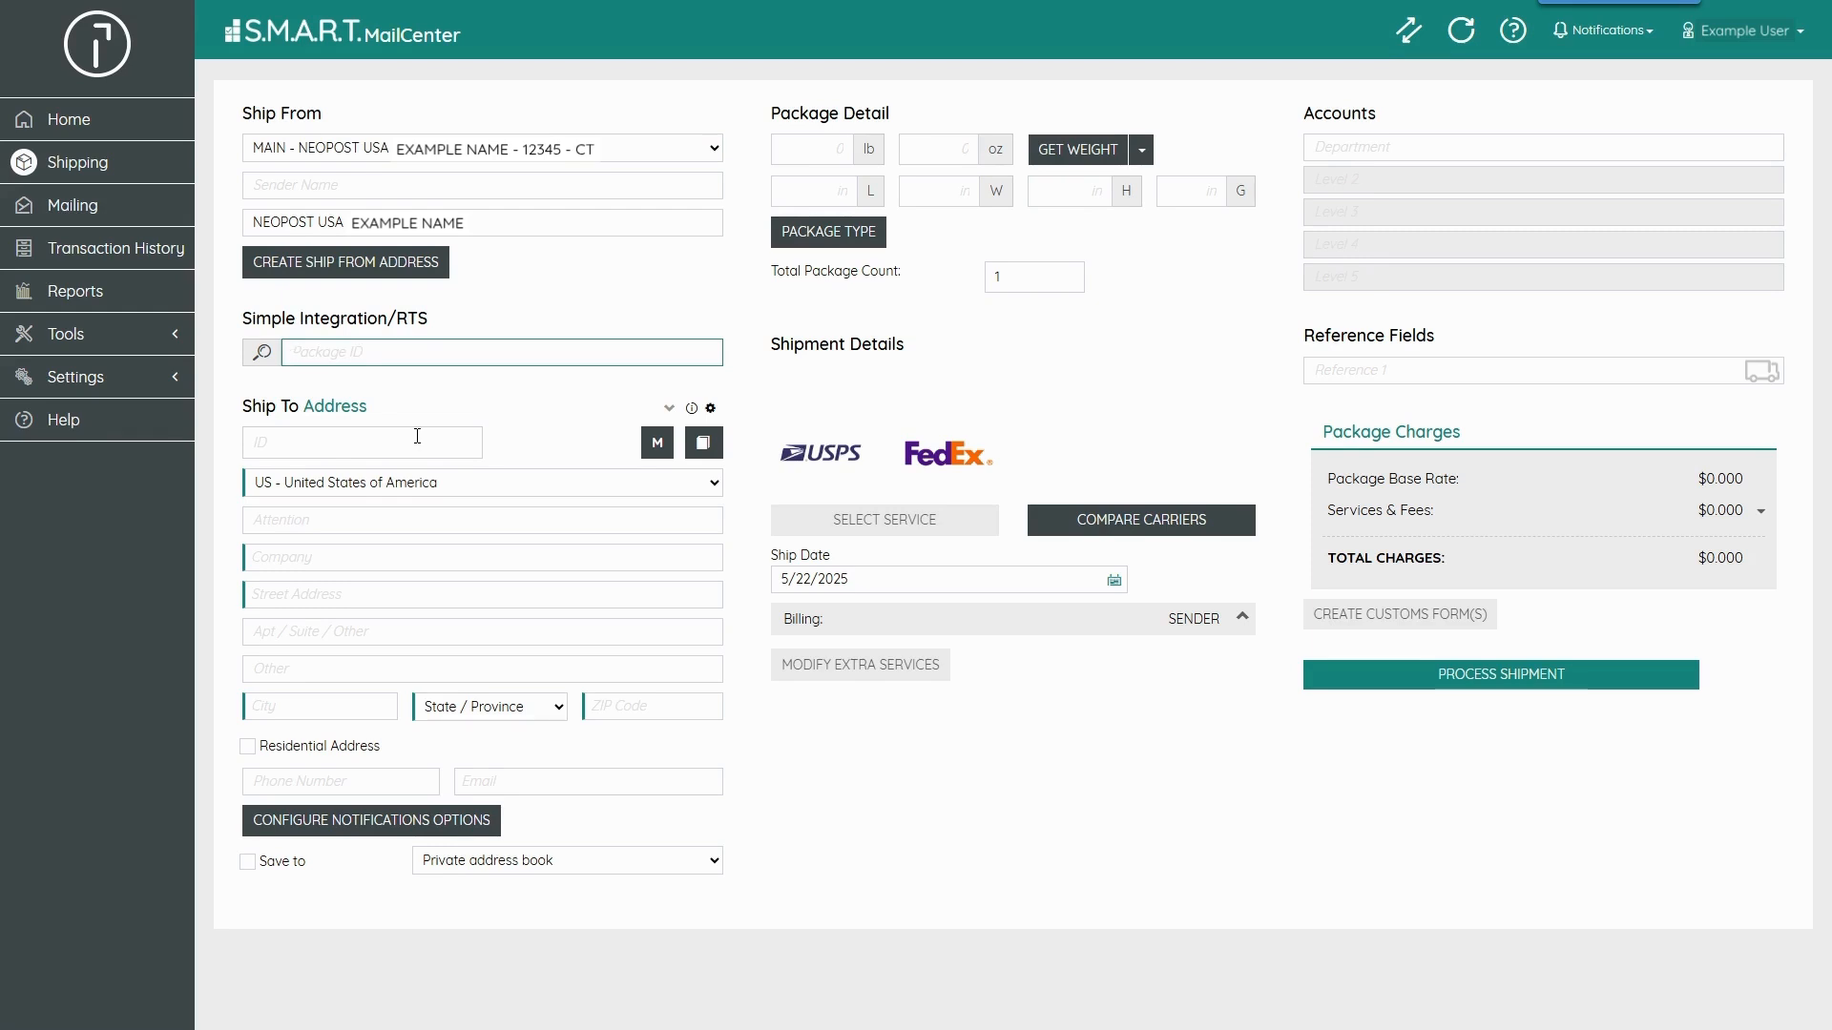
- Switch the ship-to section to batch mode and back to a single address
left_click(646, 444)
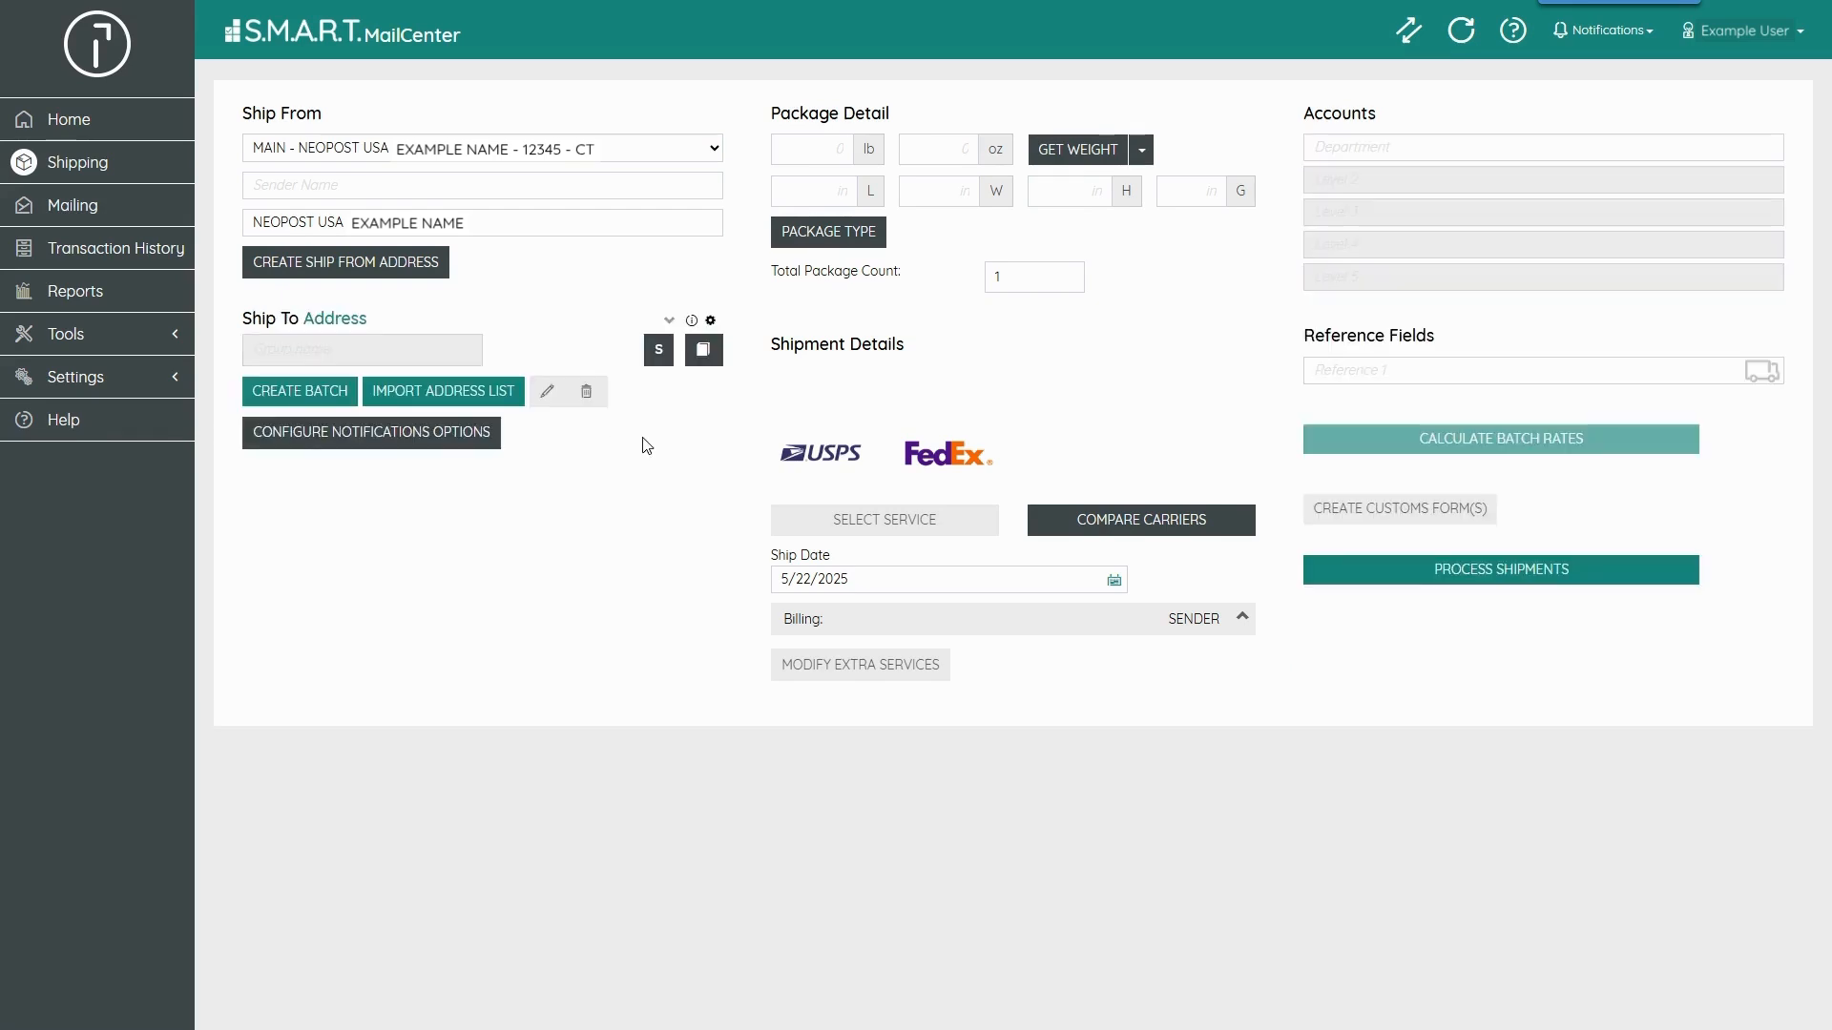
left_click(658, 360)
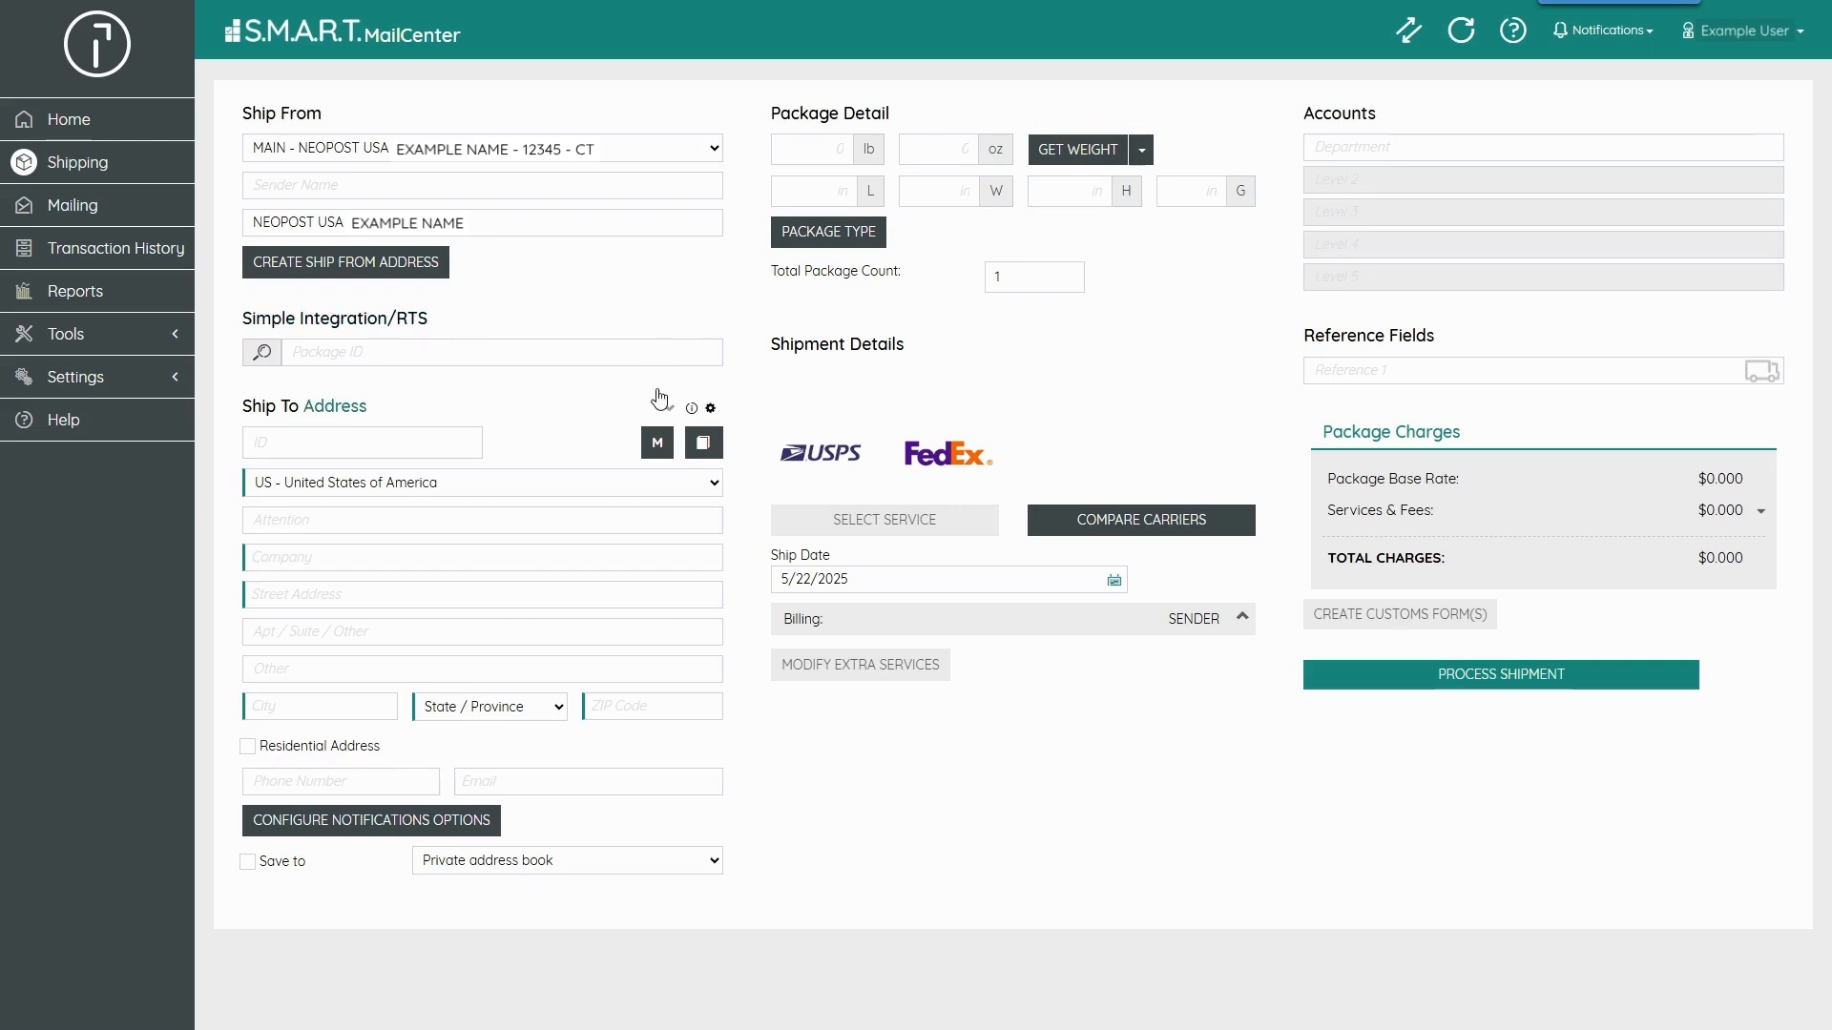
- Fill the ship-to address by choosing the Quadient Milford contact from the address book
left_click(702, 442)
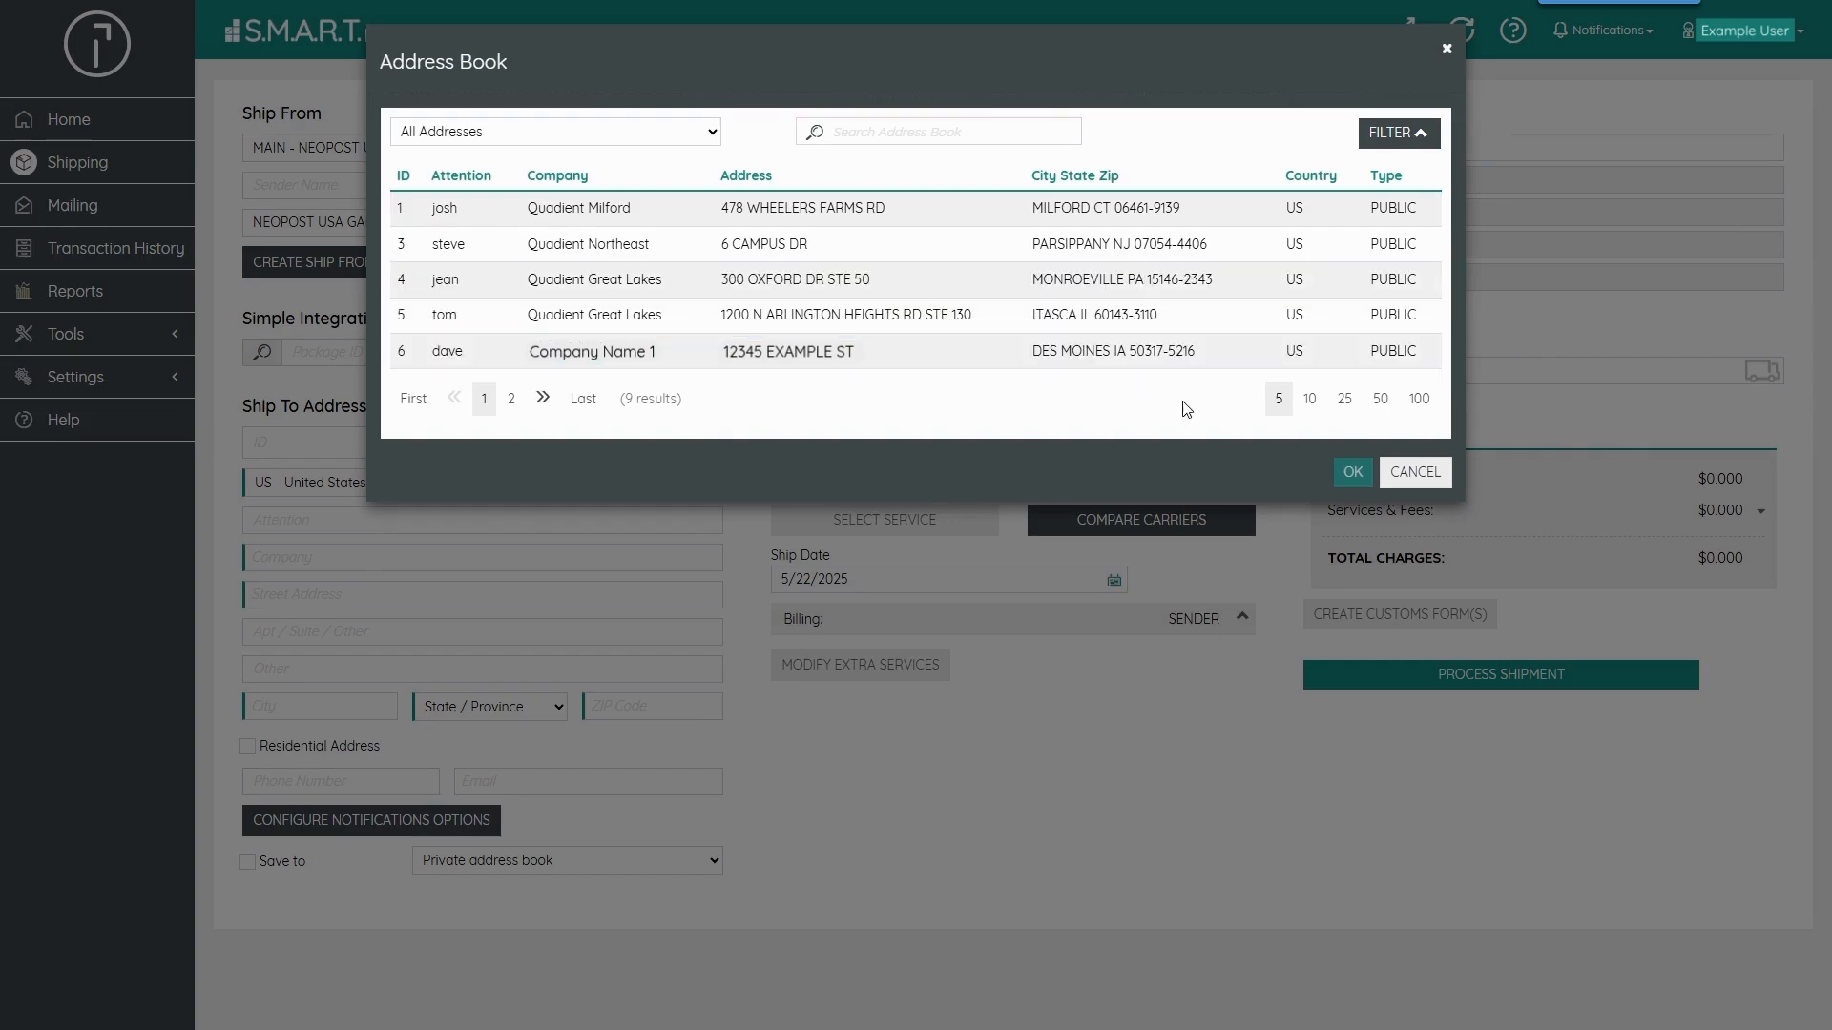
left_click(1402, 470)
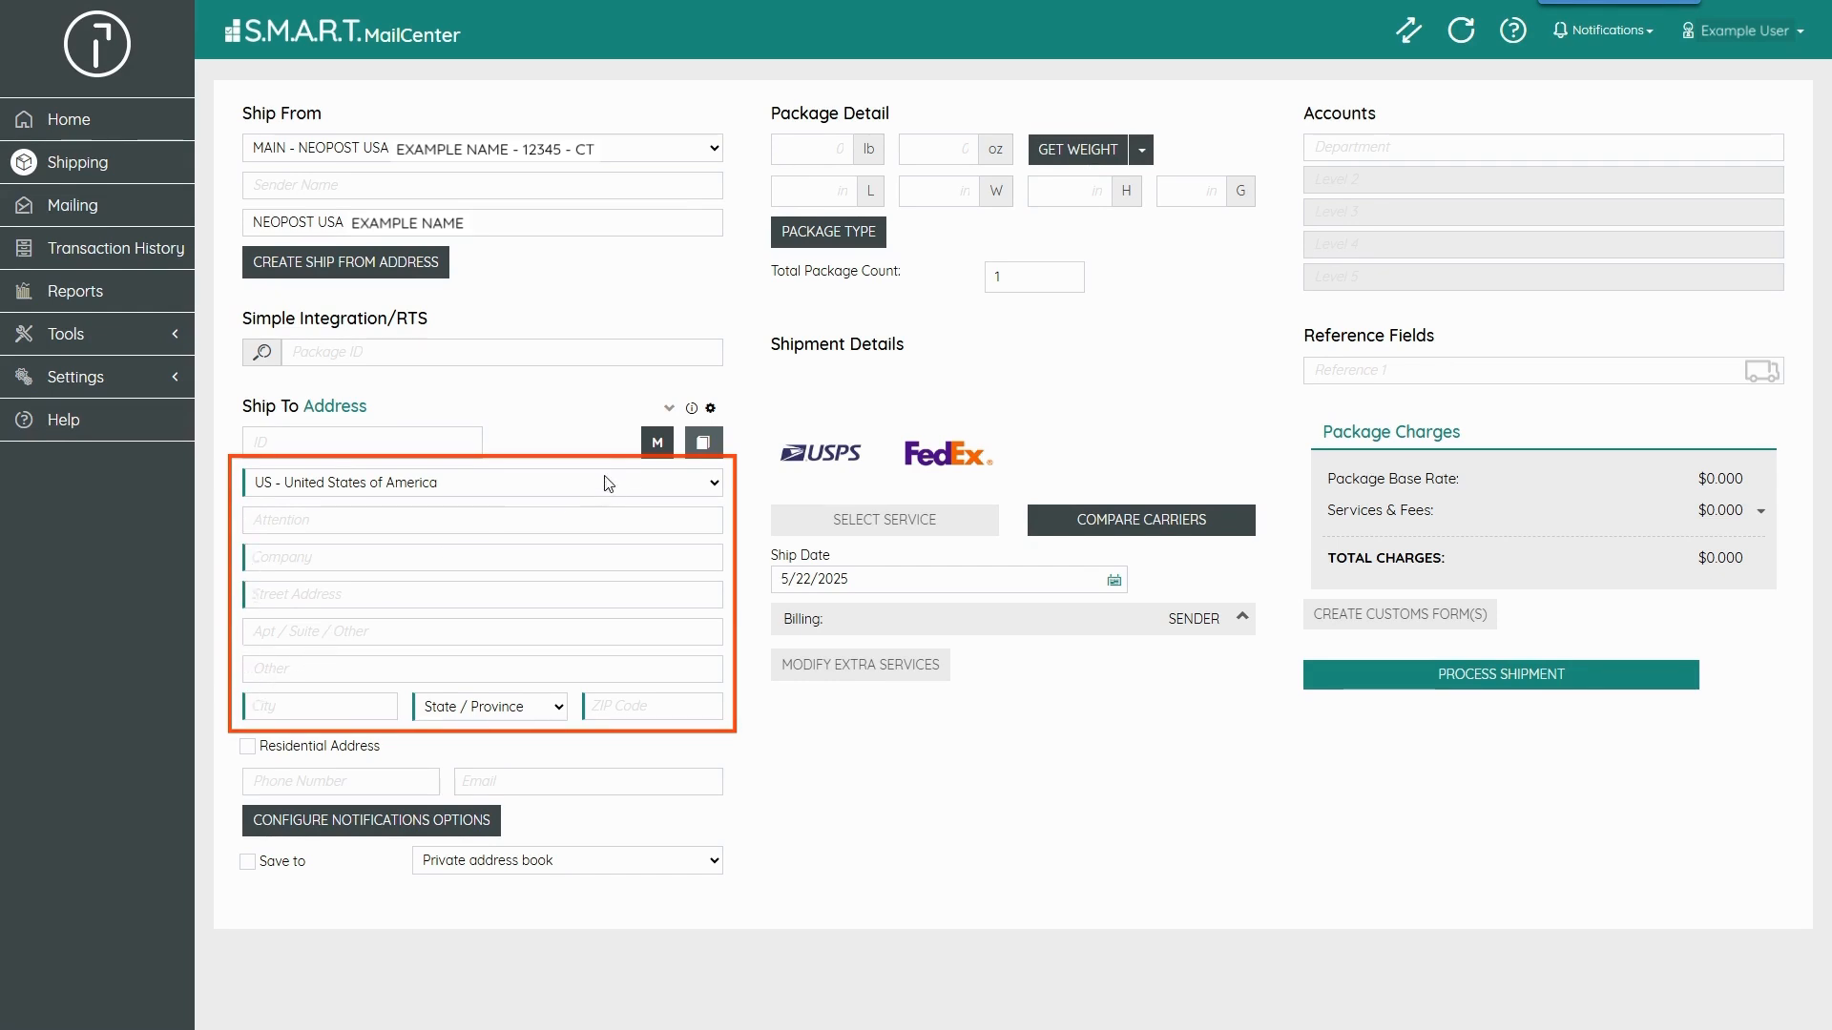
left_click(703, 442)
left_click(634, 211)
left_click(1352, 472)
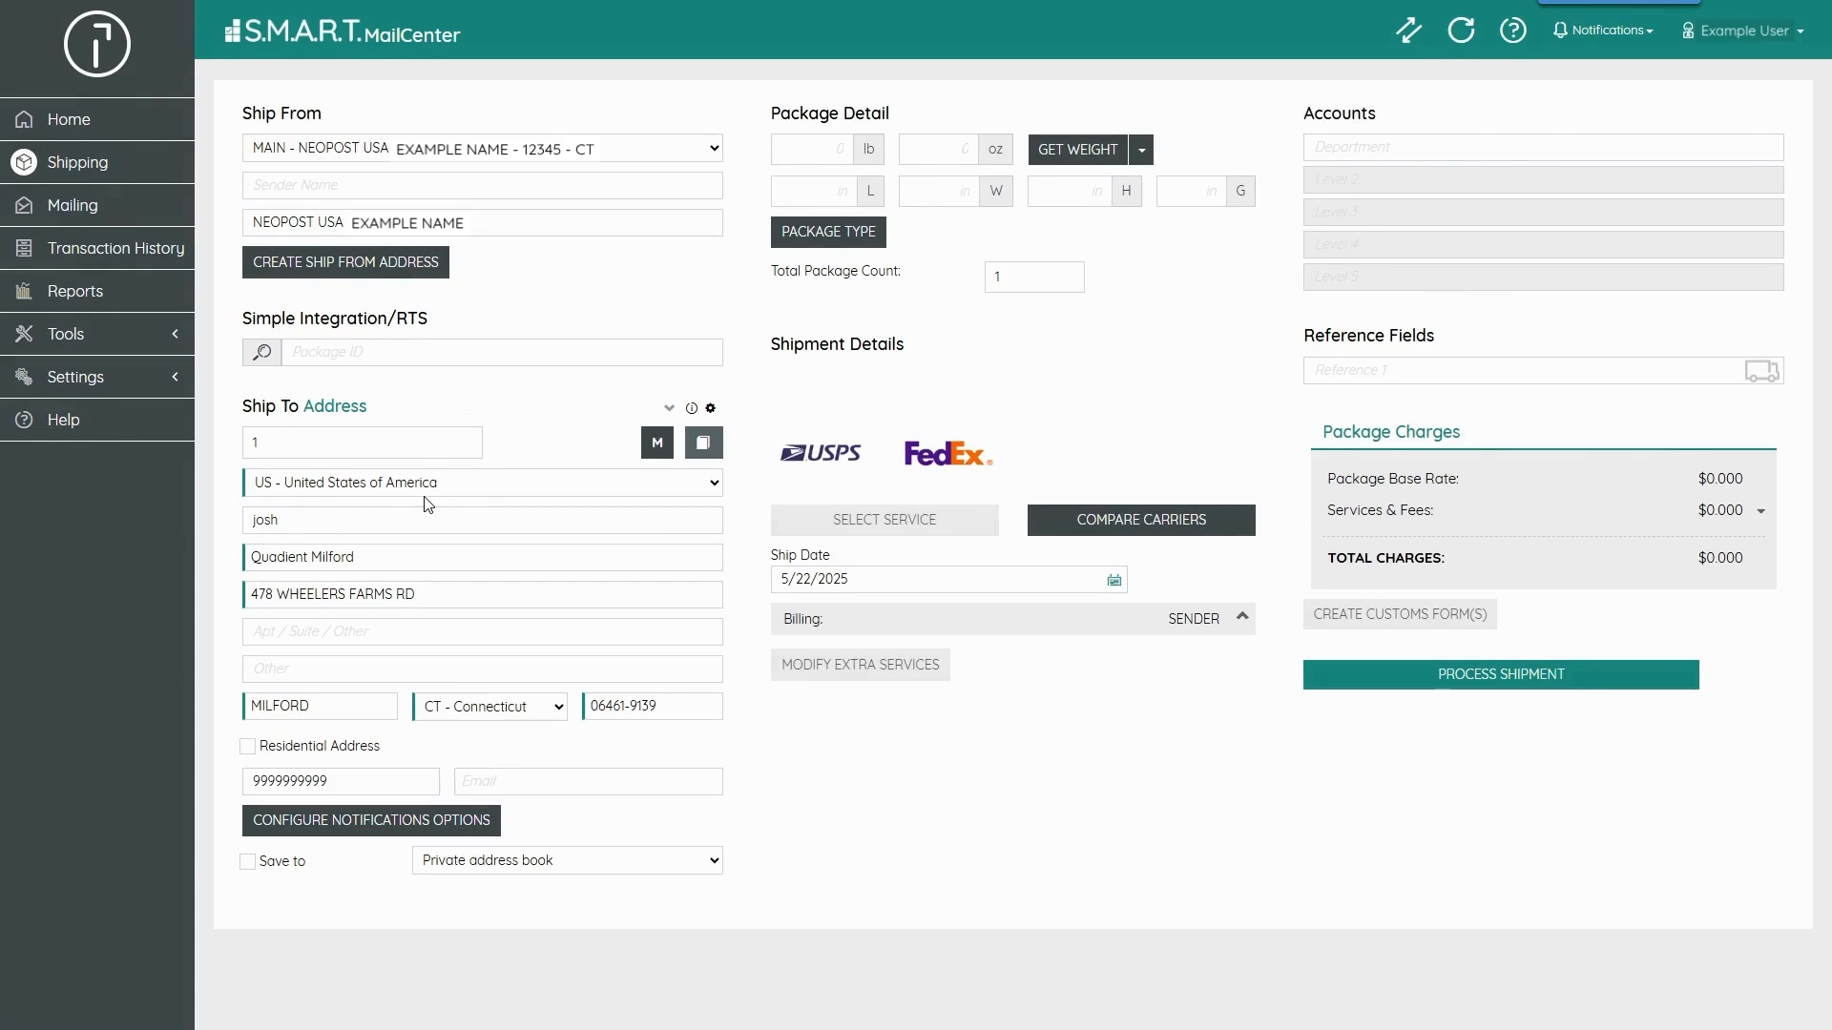
- Open the email notification settings and close them
left_click(397, 820)
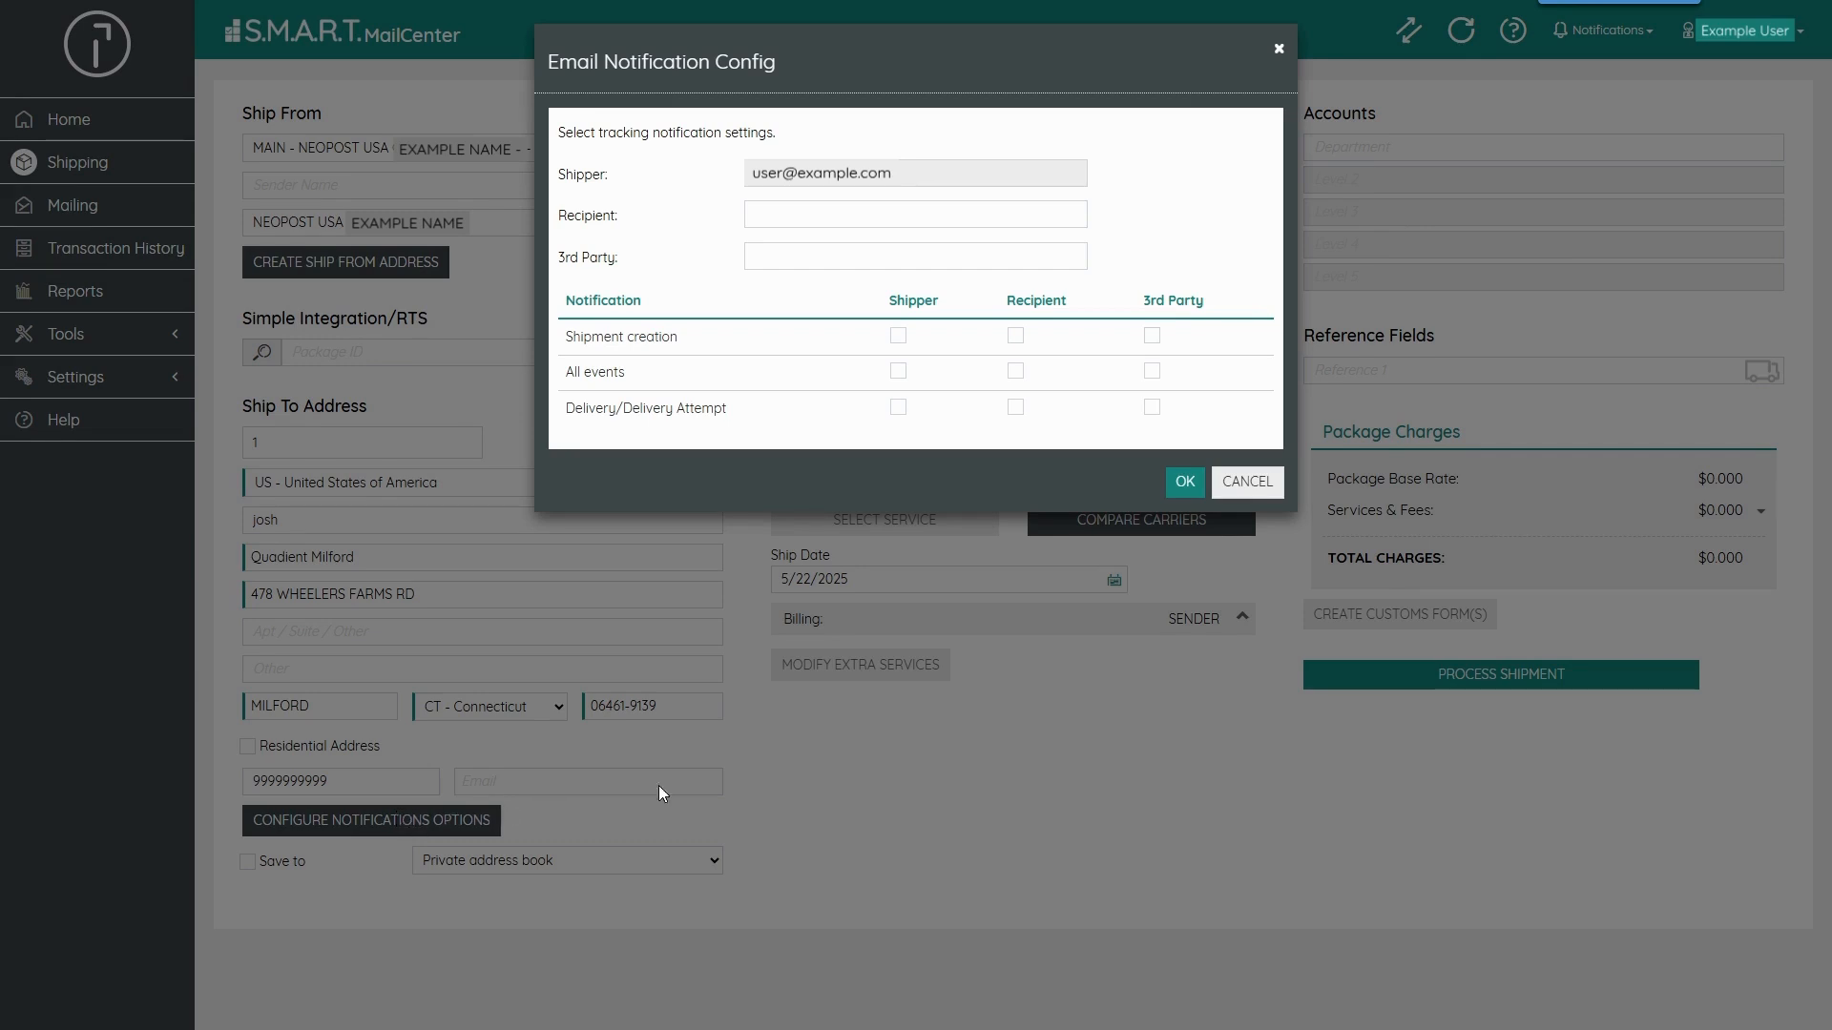
left_click(1247, 483)
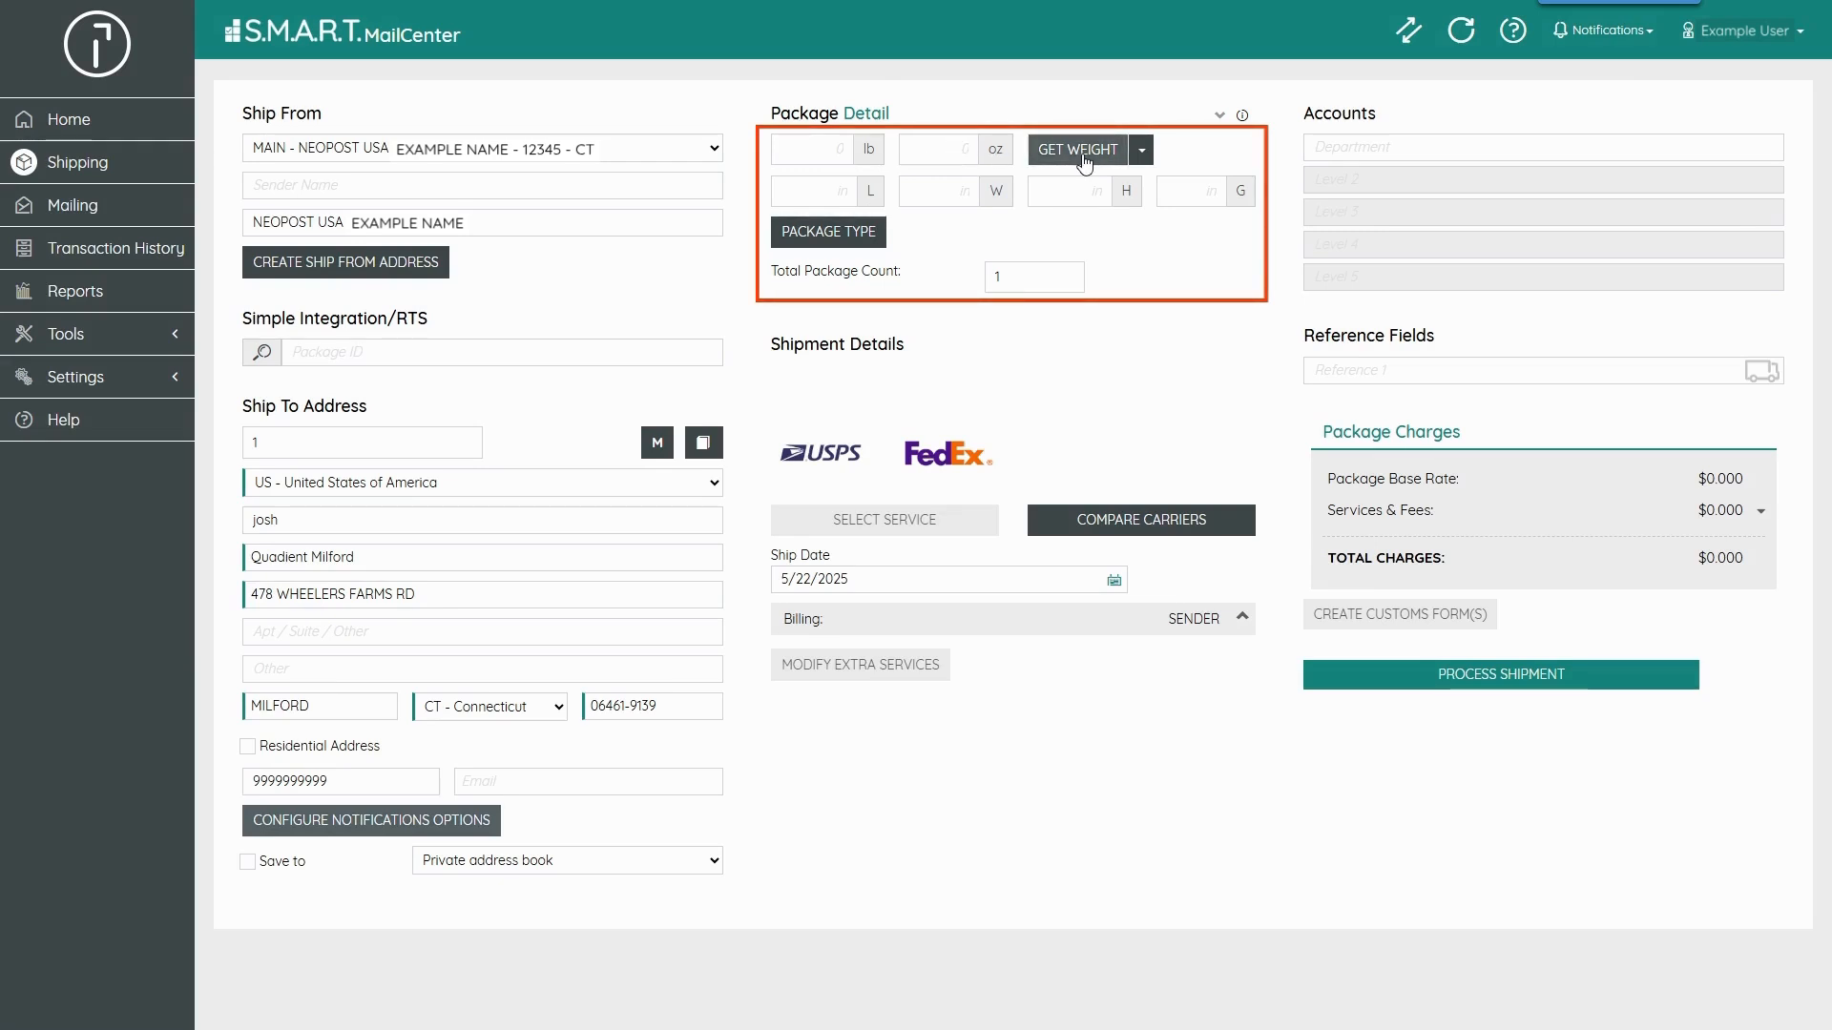
- Read the package weight from the connected scale
left_click(1141, 152)
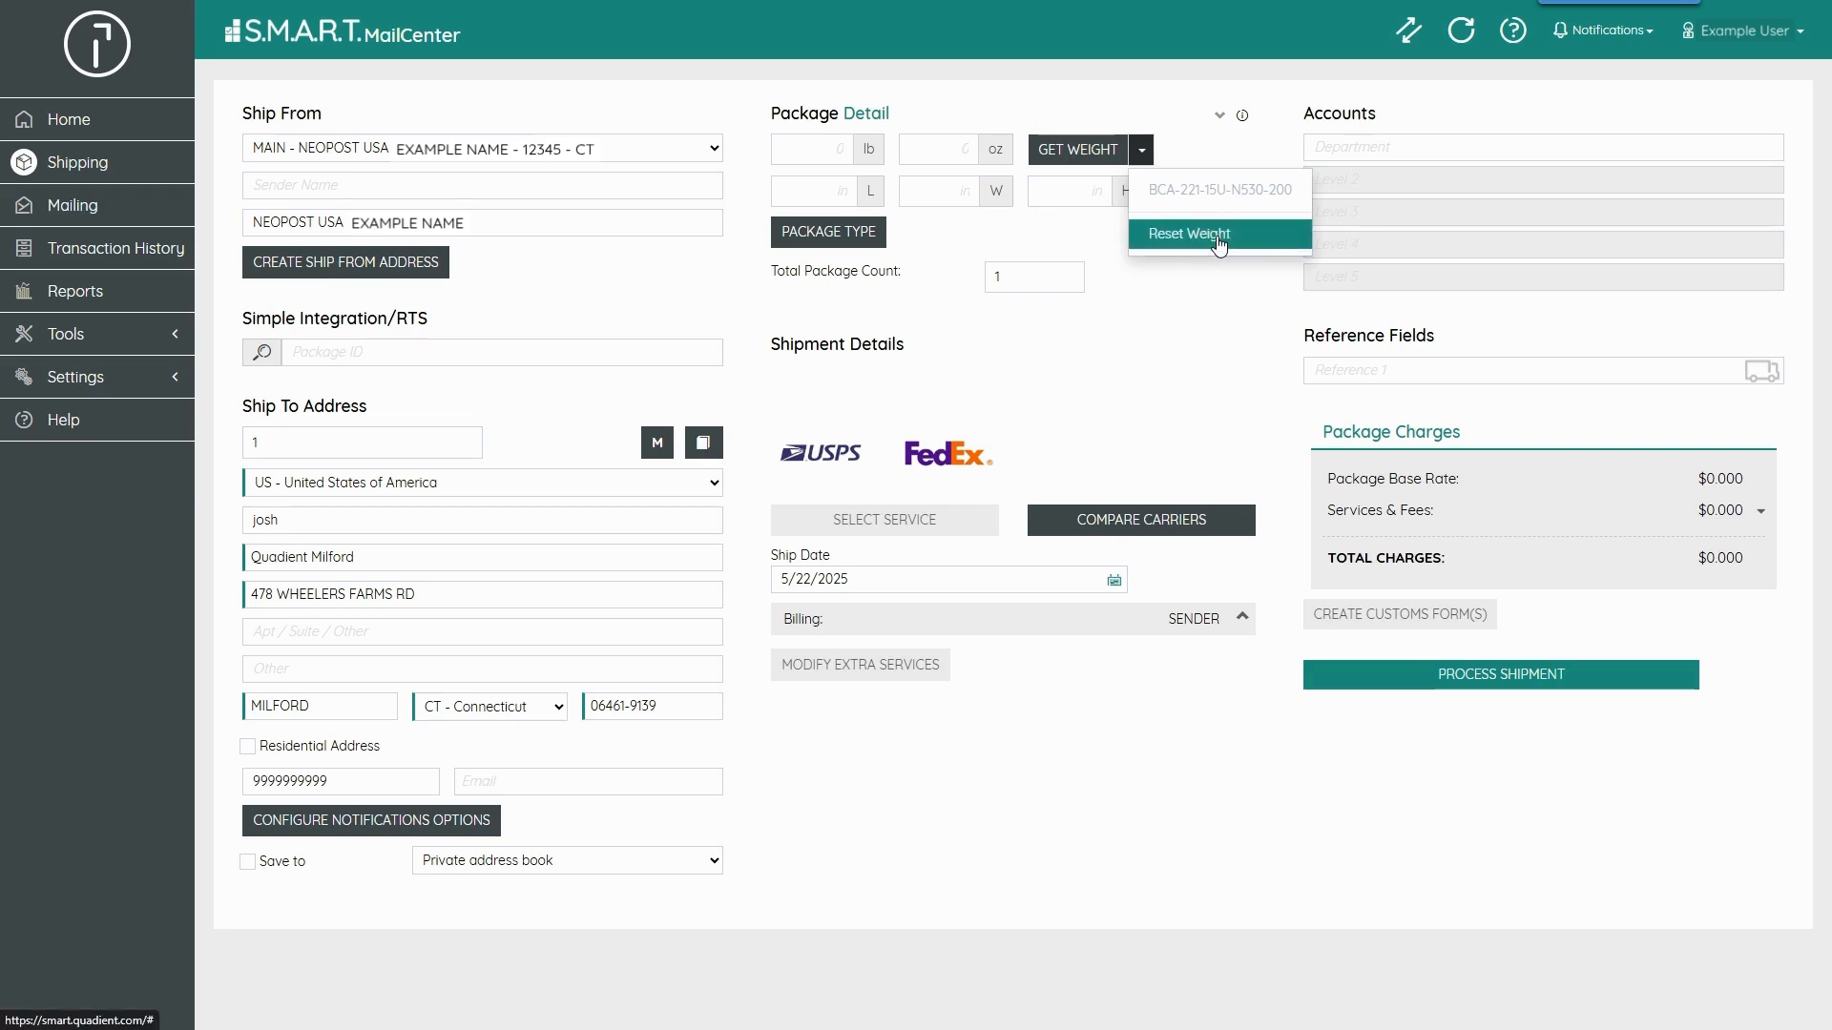
left_click(1082, 156)
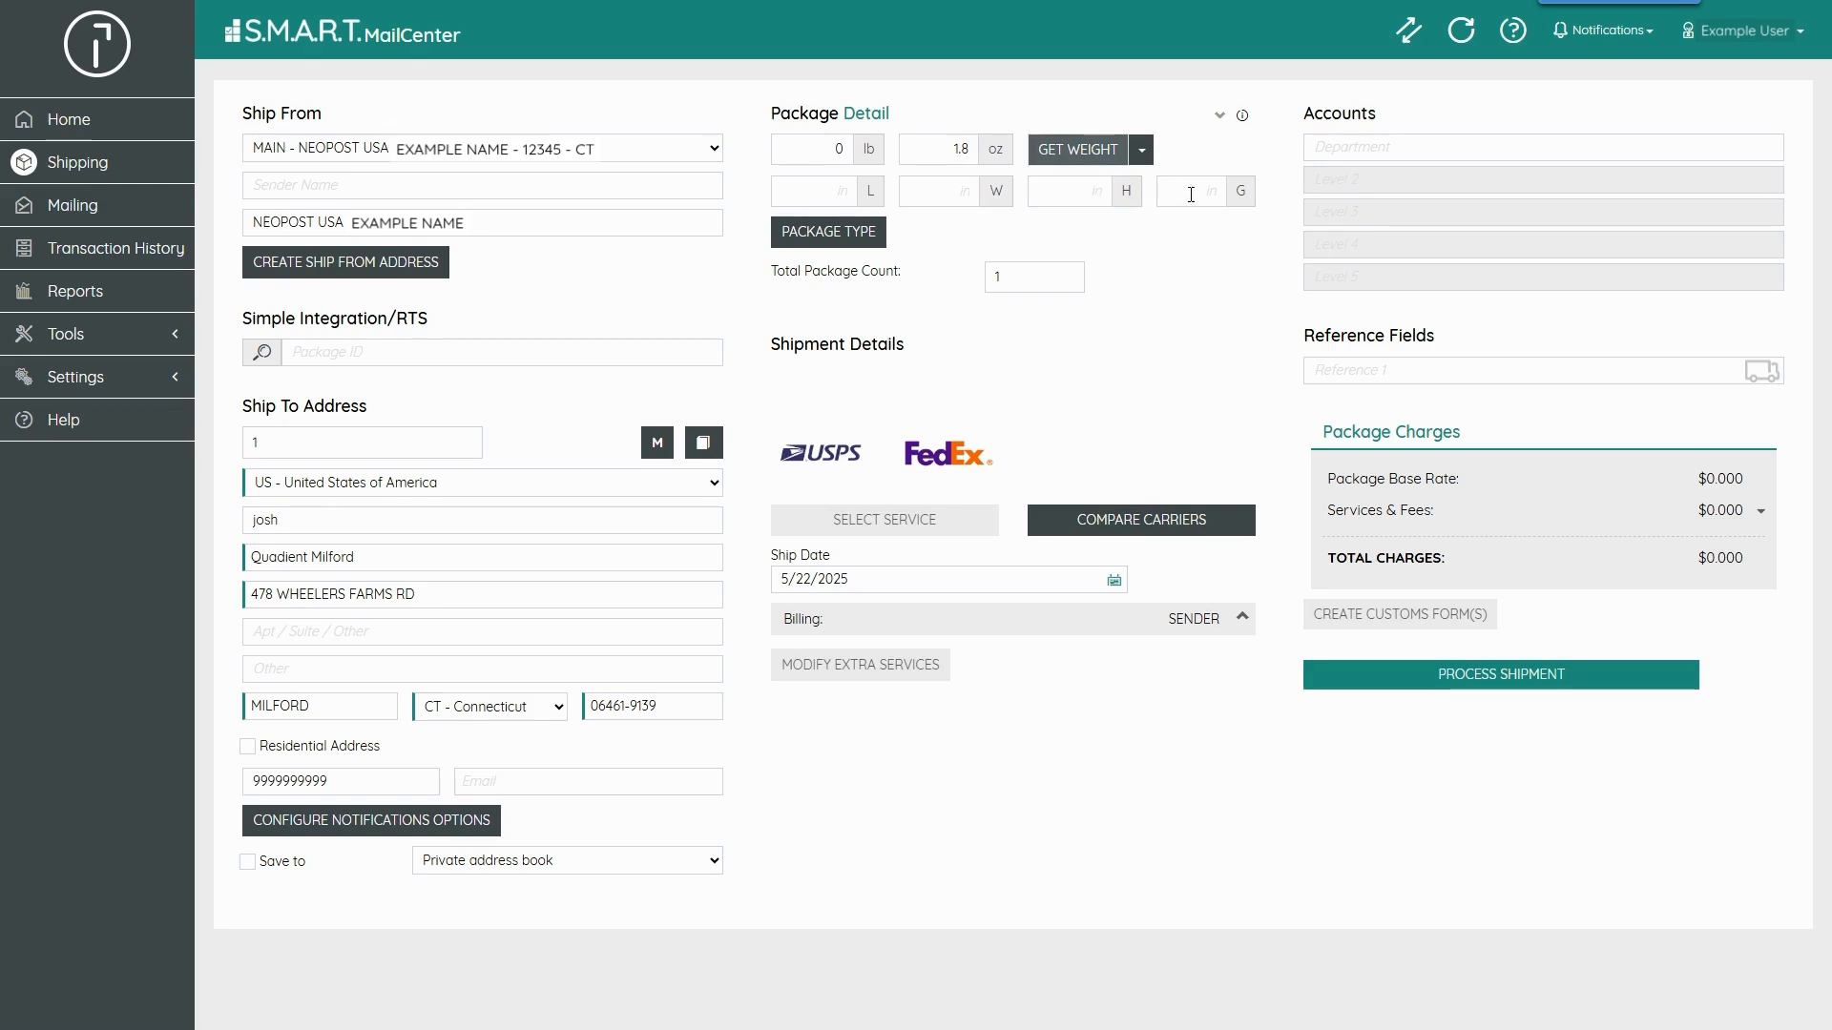
left_click(834, 159)
- Set the package type to FedEx Envelope from the FedEx package types
left_click(868, 238)
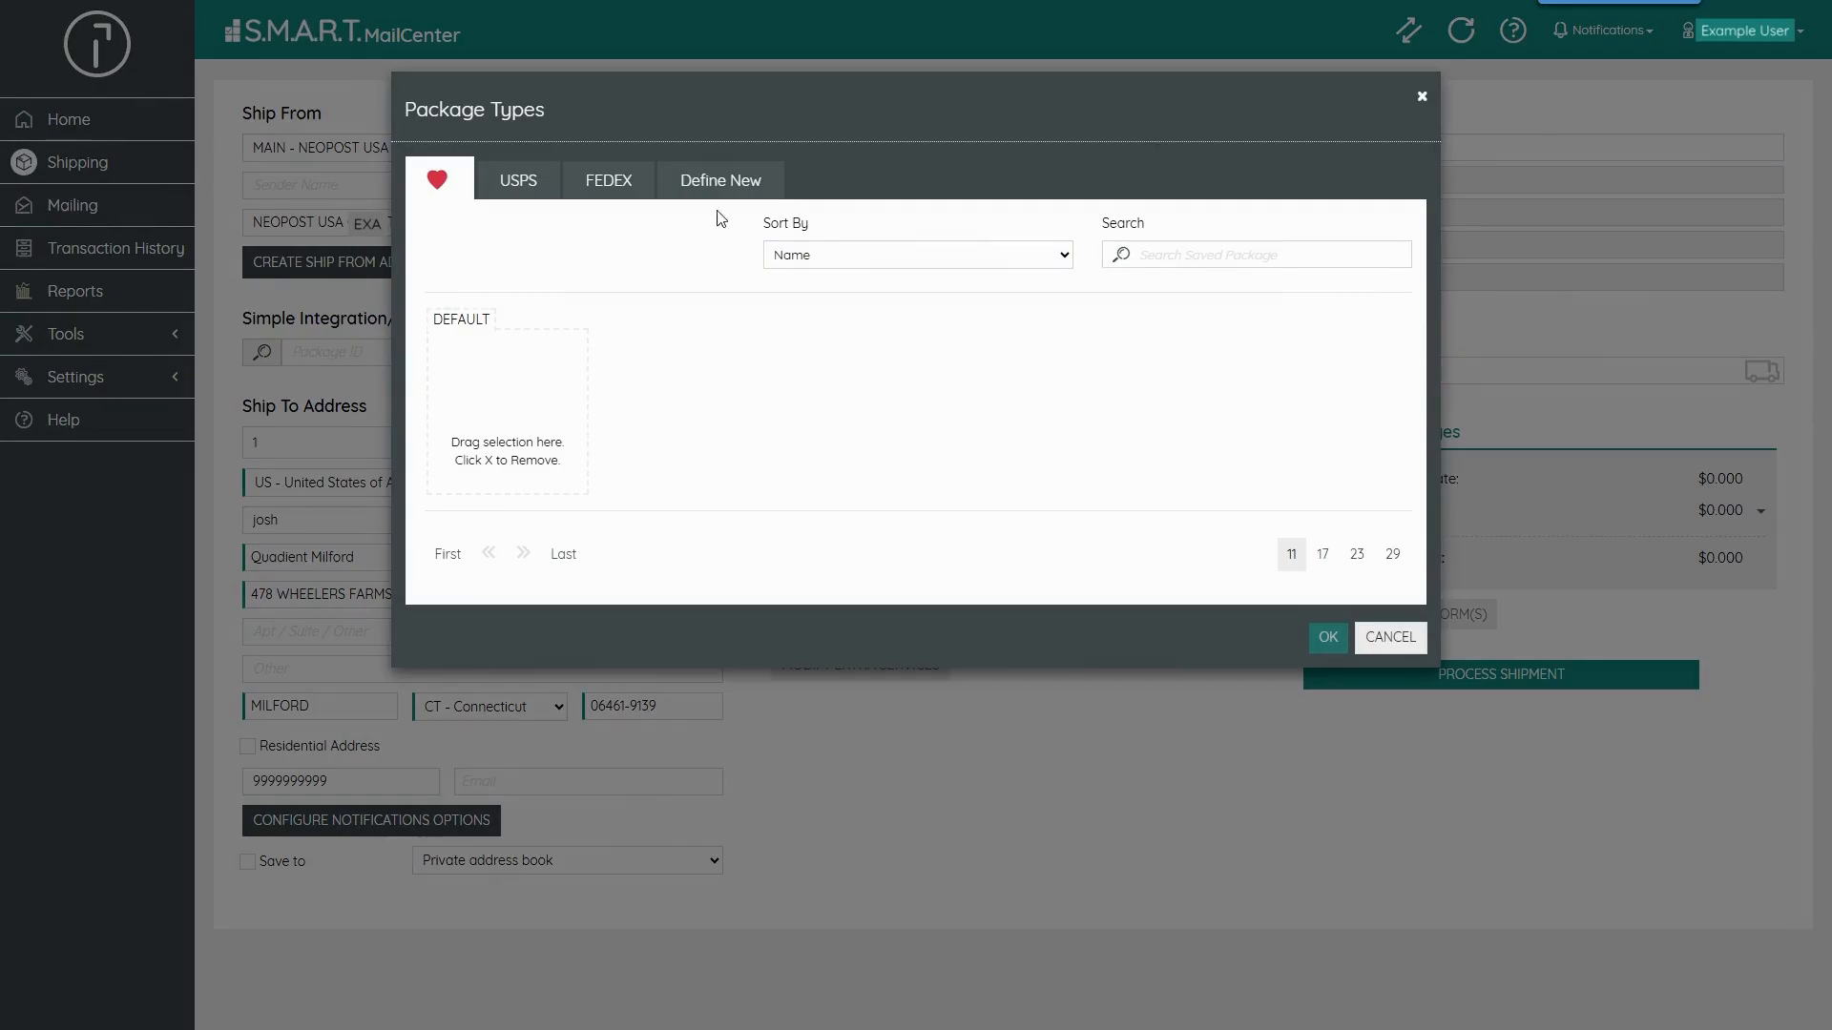
left_click(618, 184)
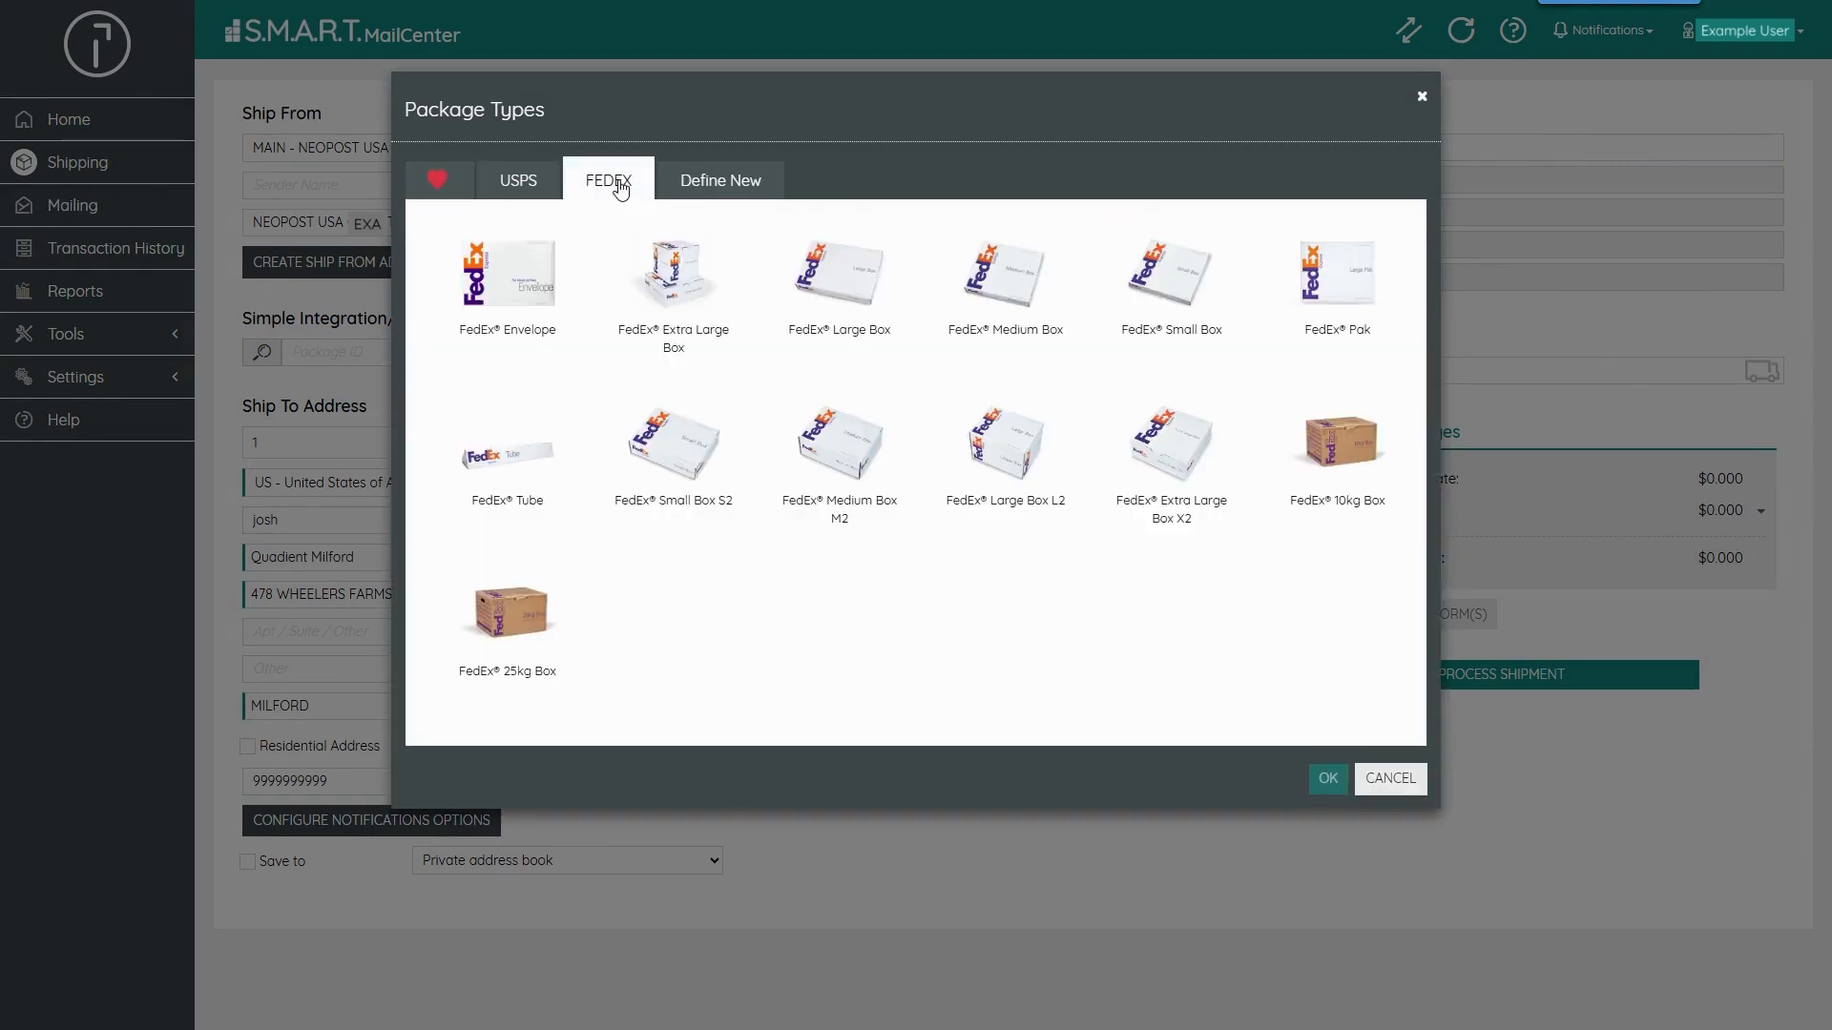
left_click(529, 265)
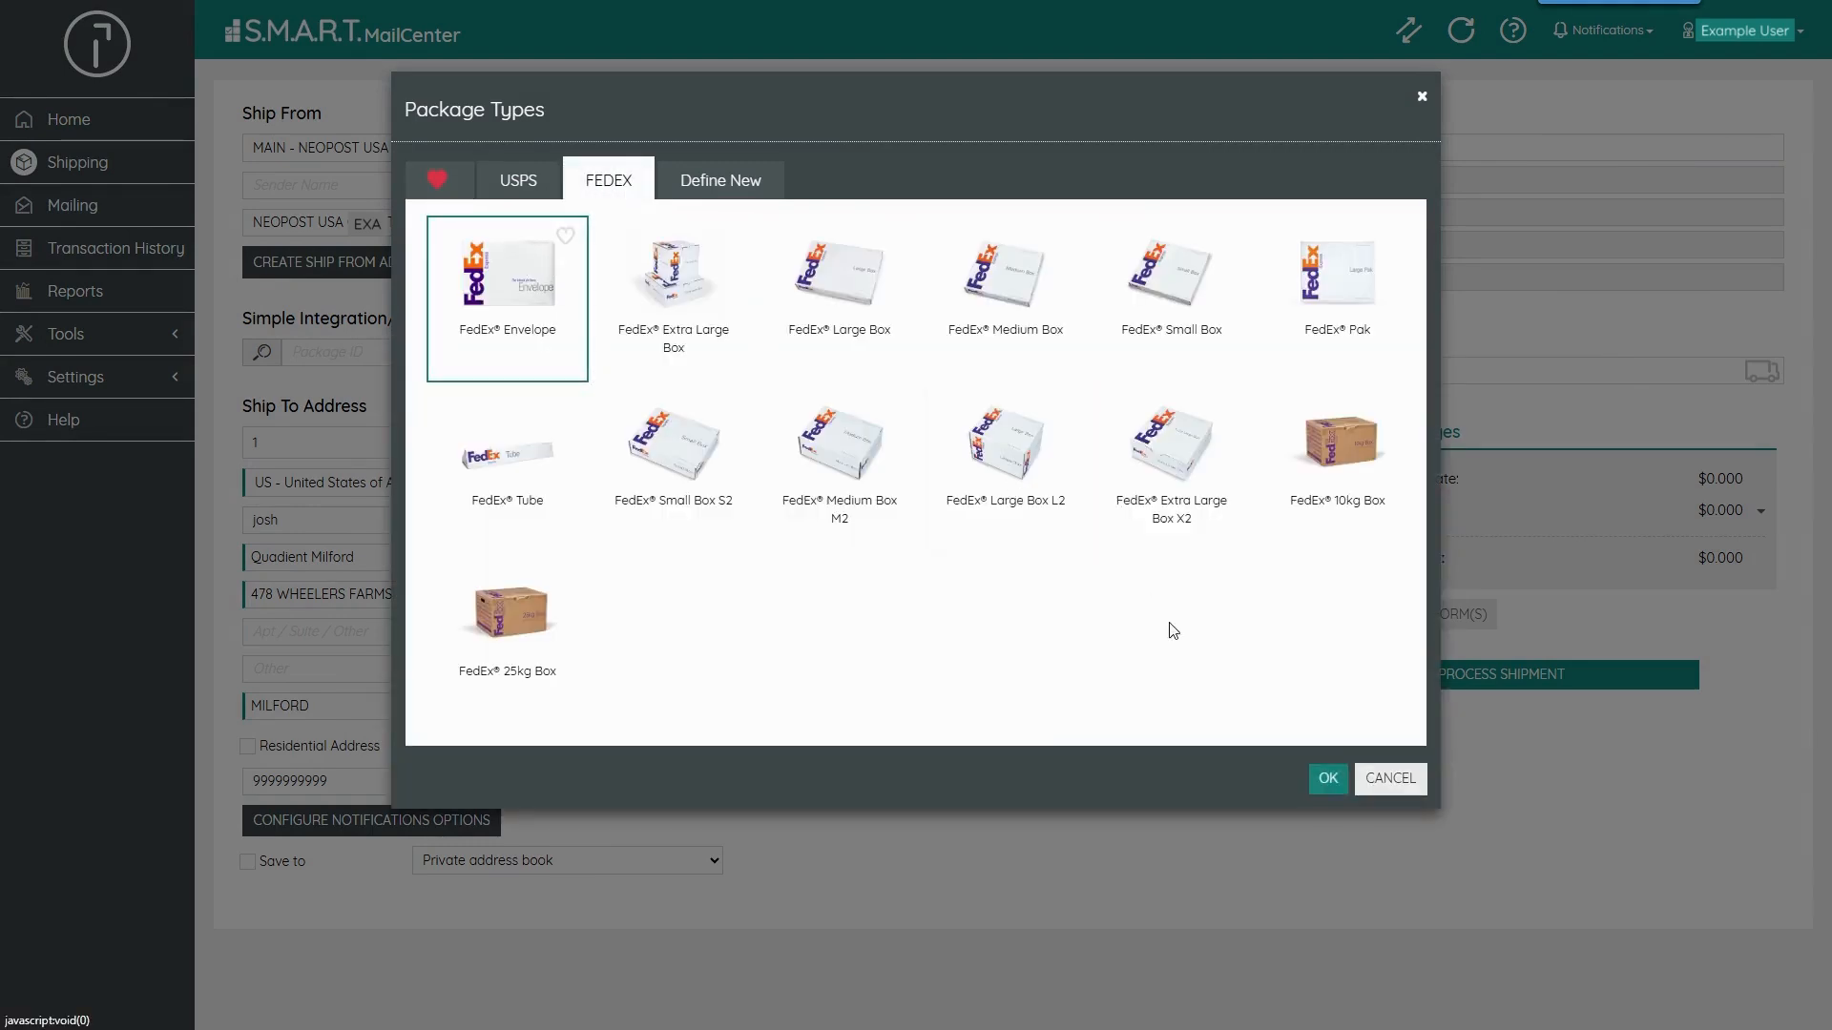
left_click(1321, 773)
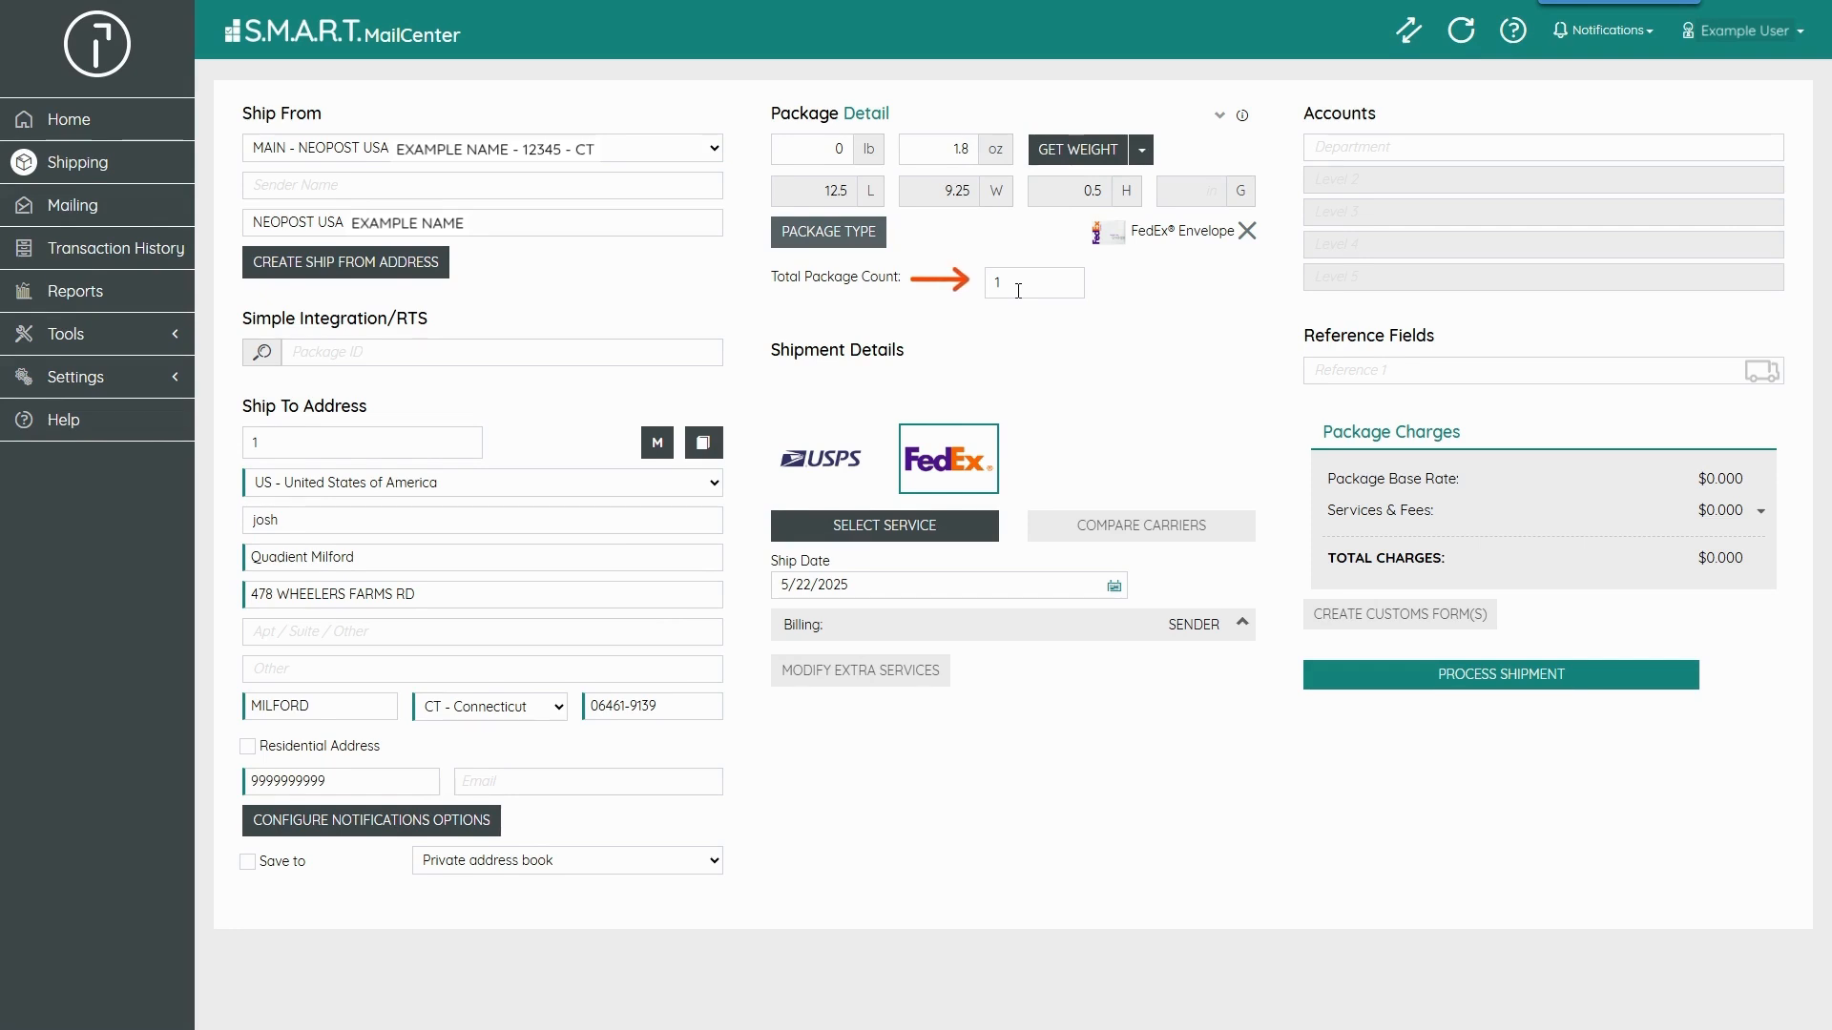
- Set the total package count to 2, declaring the packages not identical, and select package 2
left_click(1018, 291)
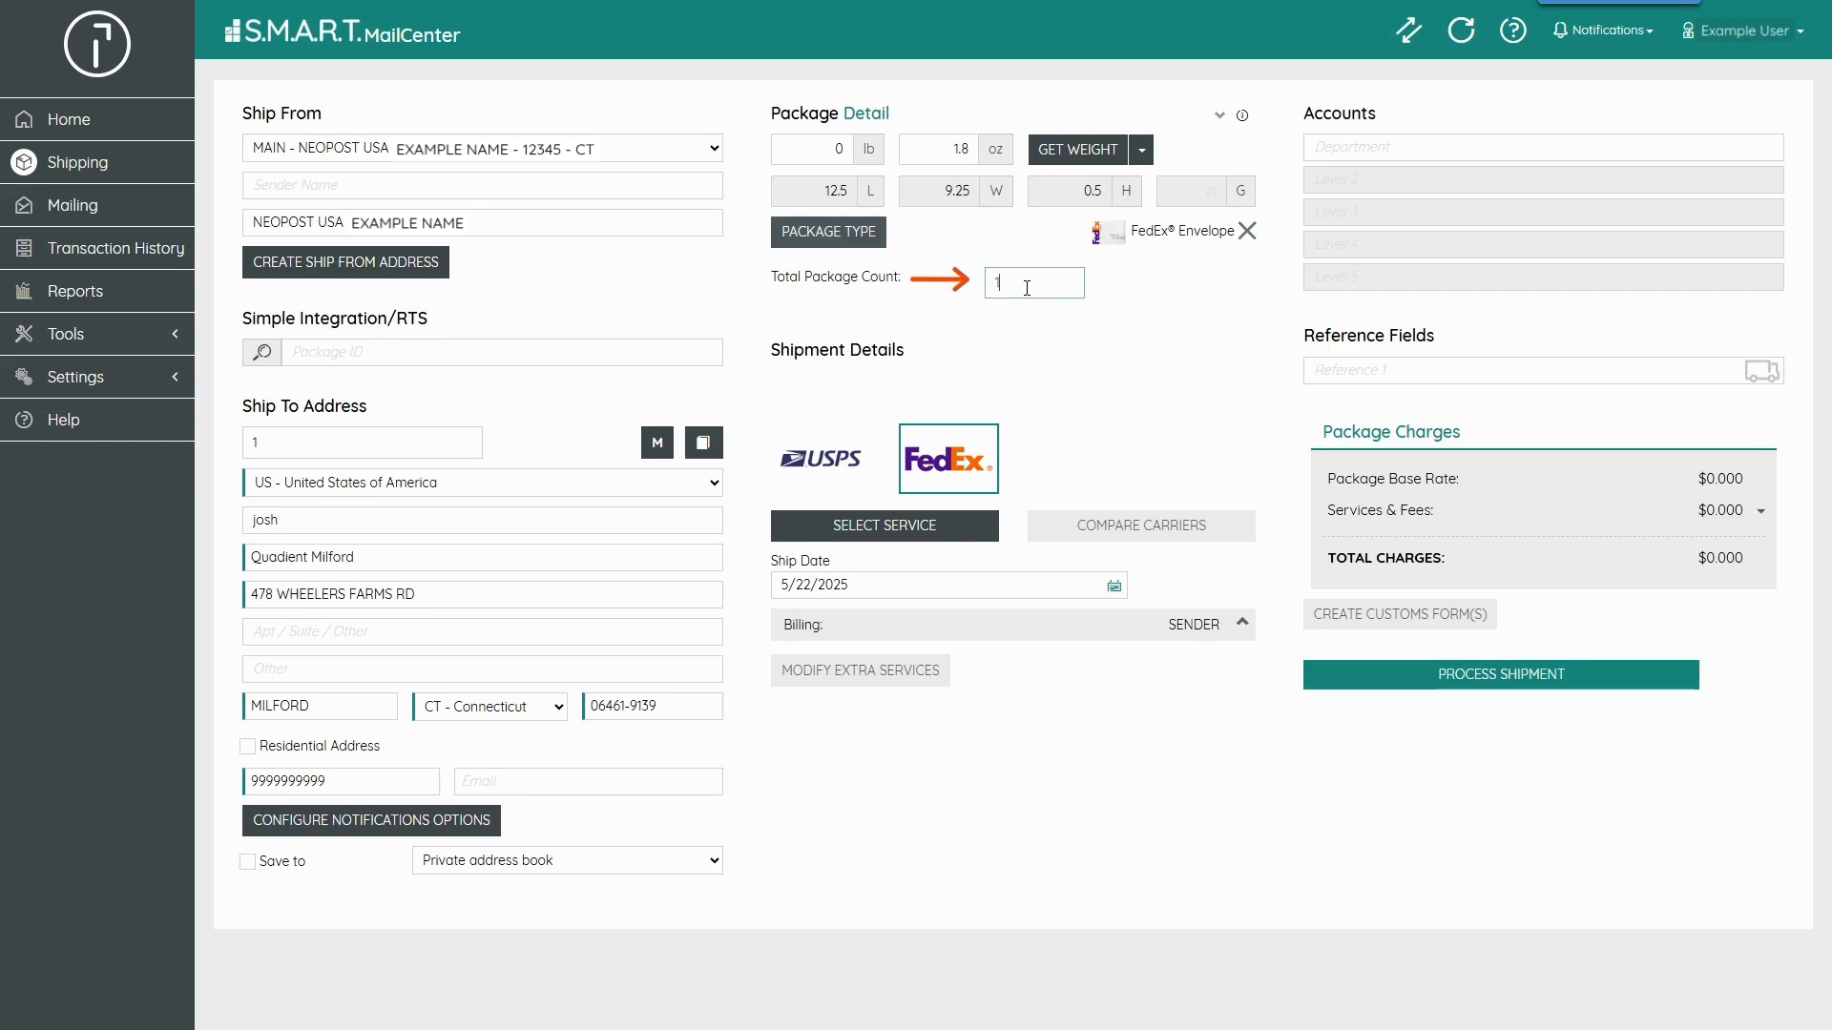
type("2")
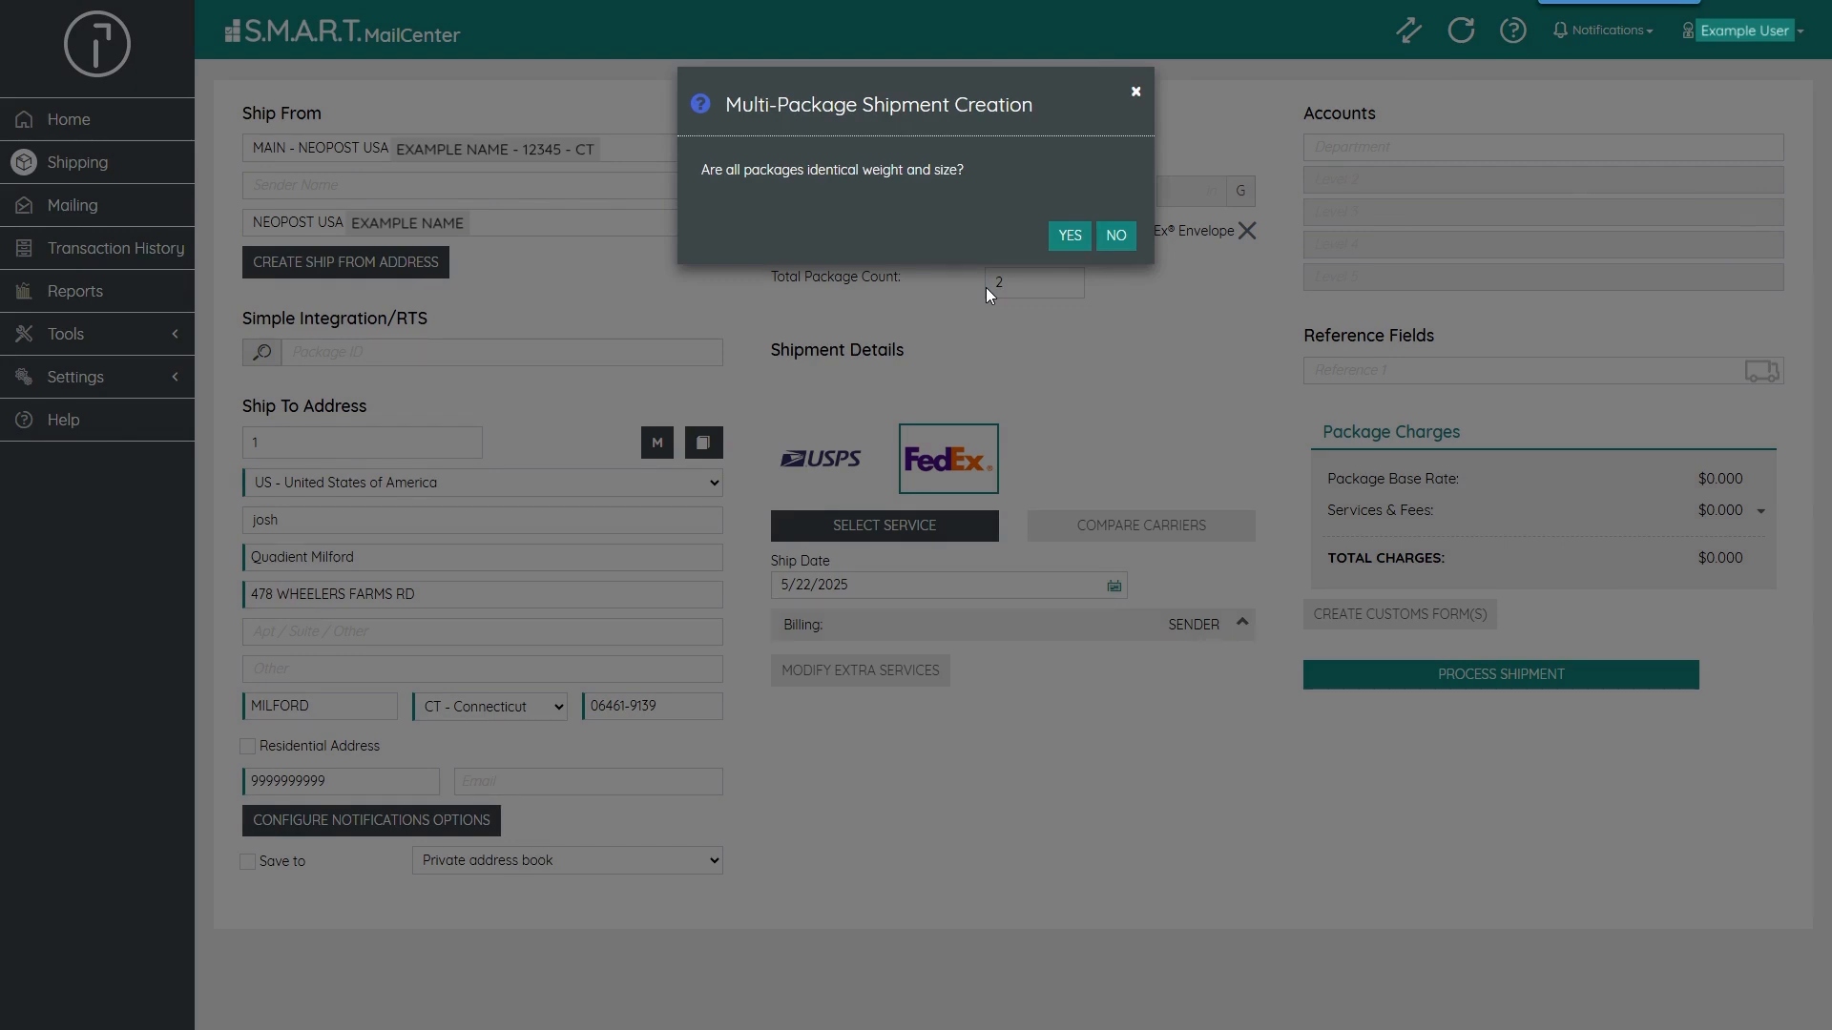
left_click(1114, 235)
left_click(759, 212)
left_click(761, 164)
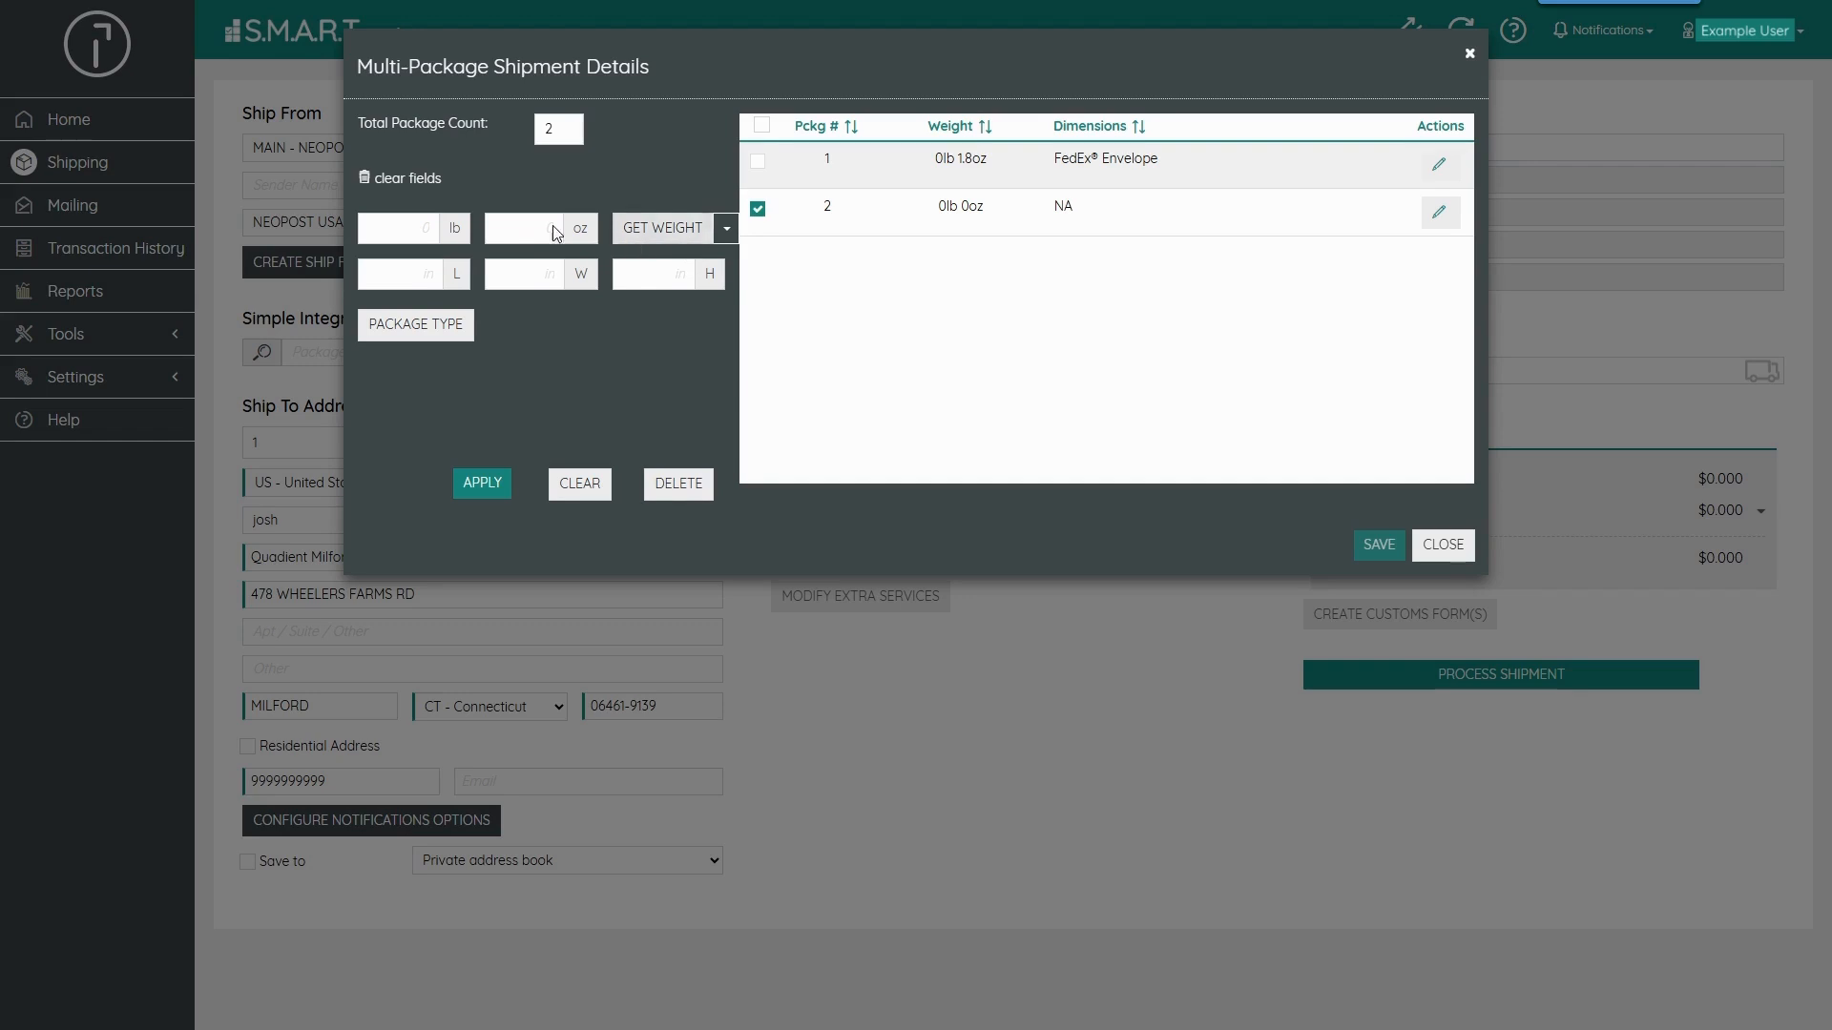
- Weigh package 2, set its dimensions to 10 x 20 x 8, apply and save the package list
left_click(668, 232)
left_click(426, 277)
type("10")
left_click(513, 265)
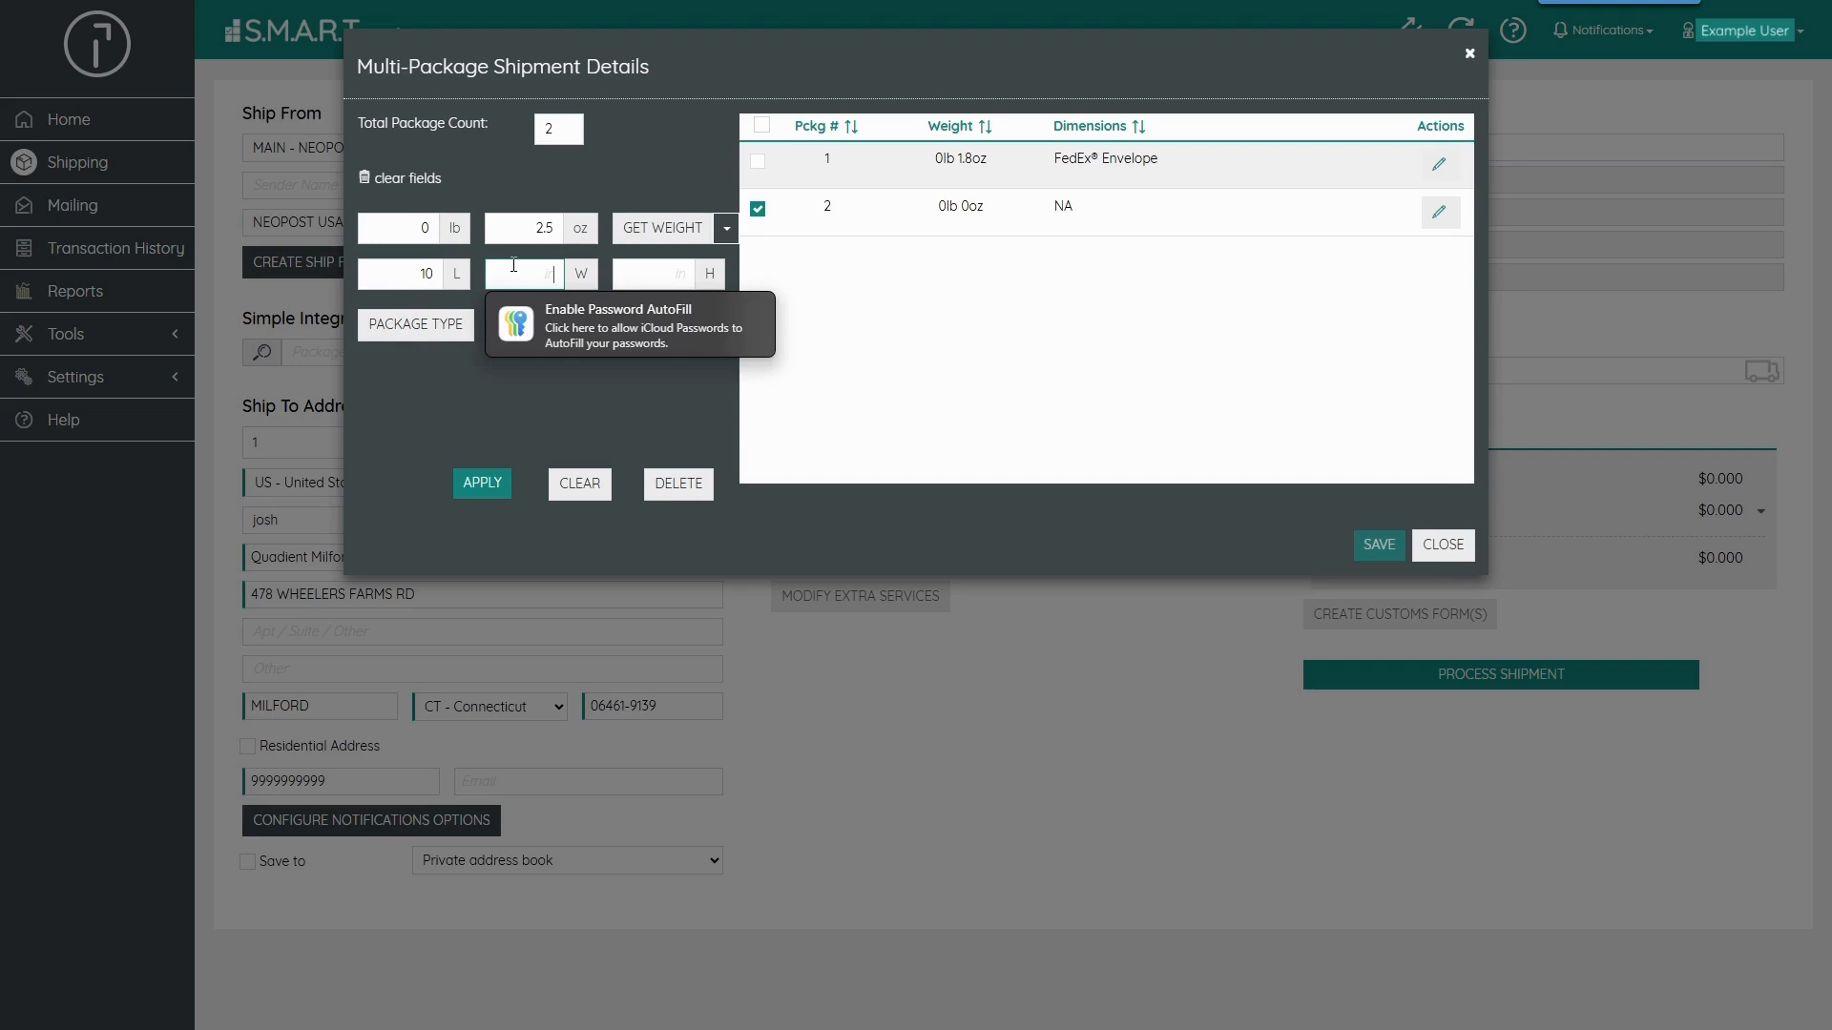
type("20")
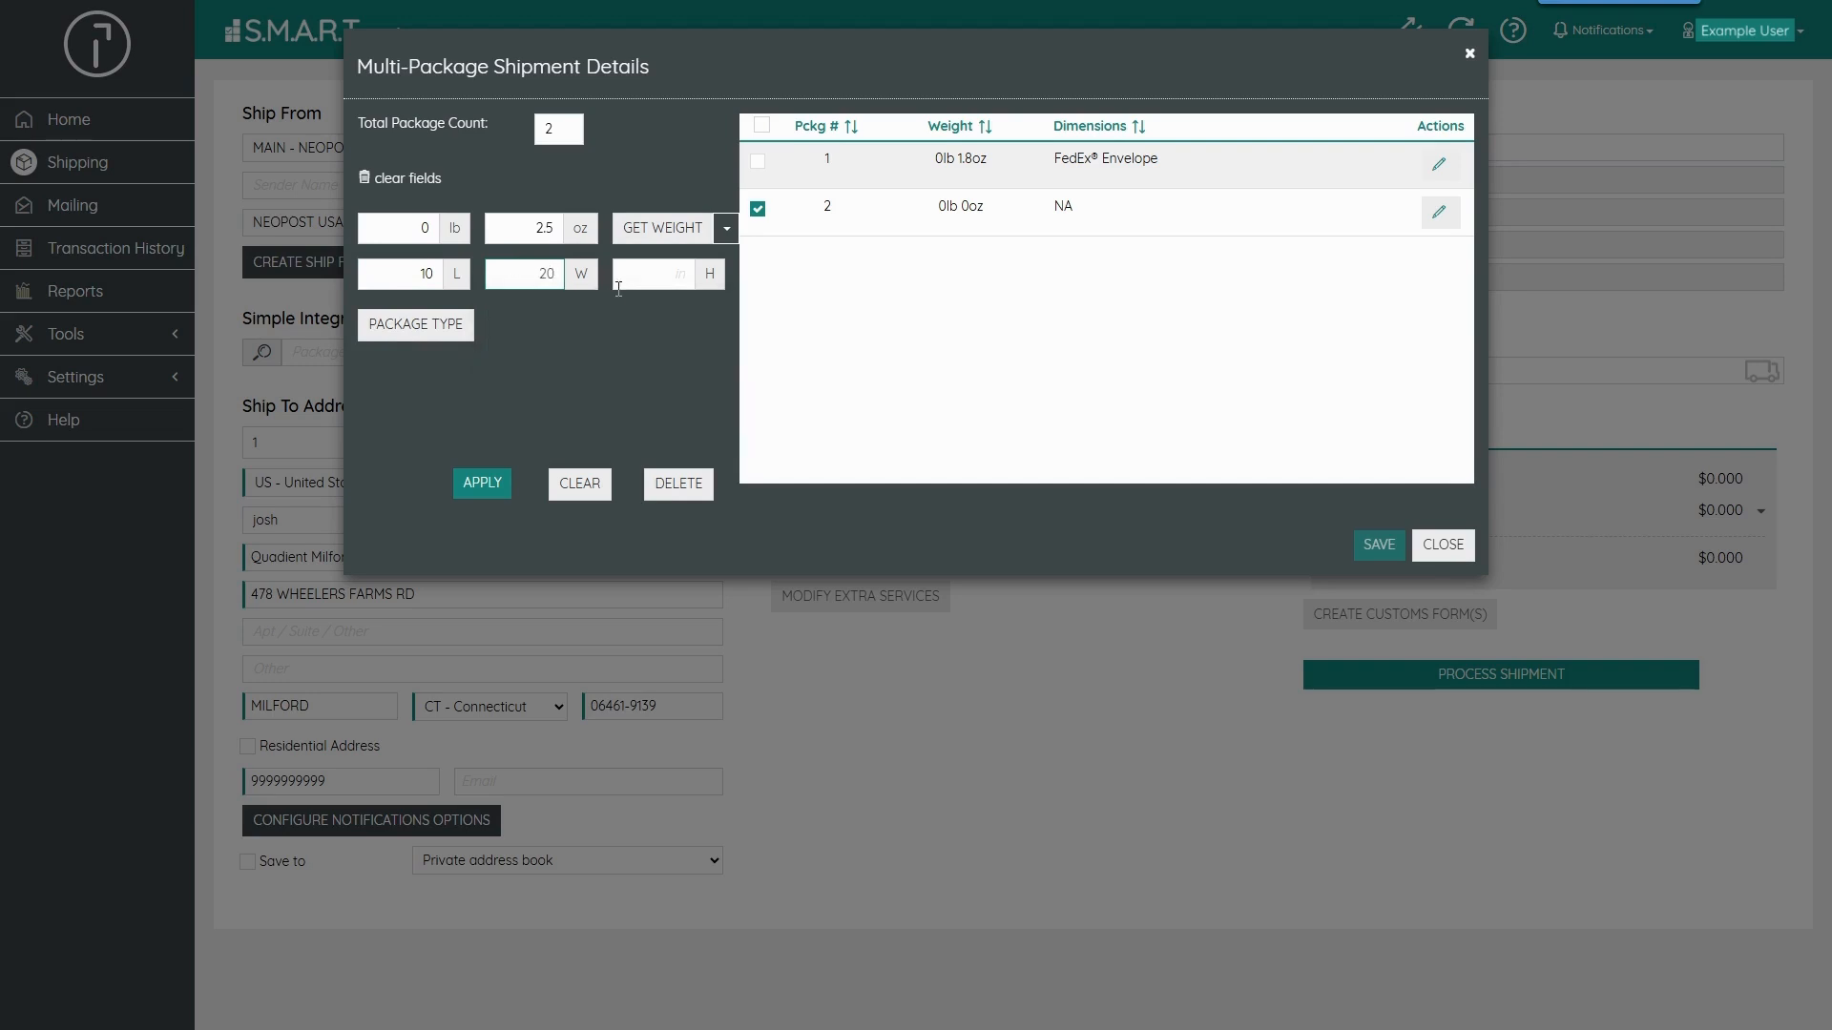
left_click(644, 279)
type("8")
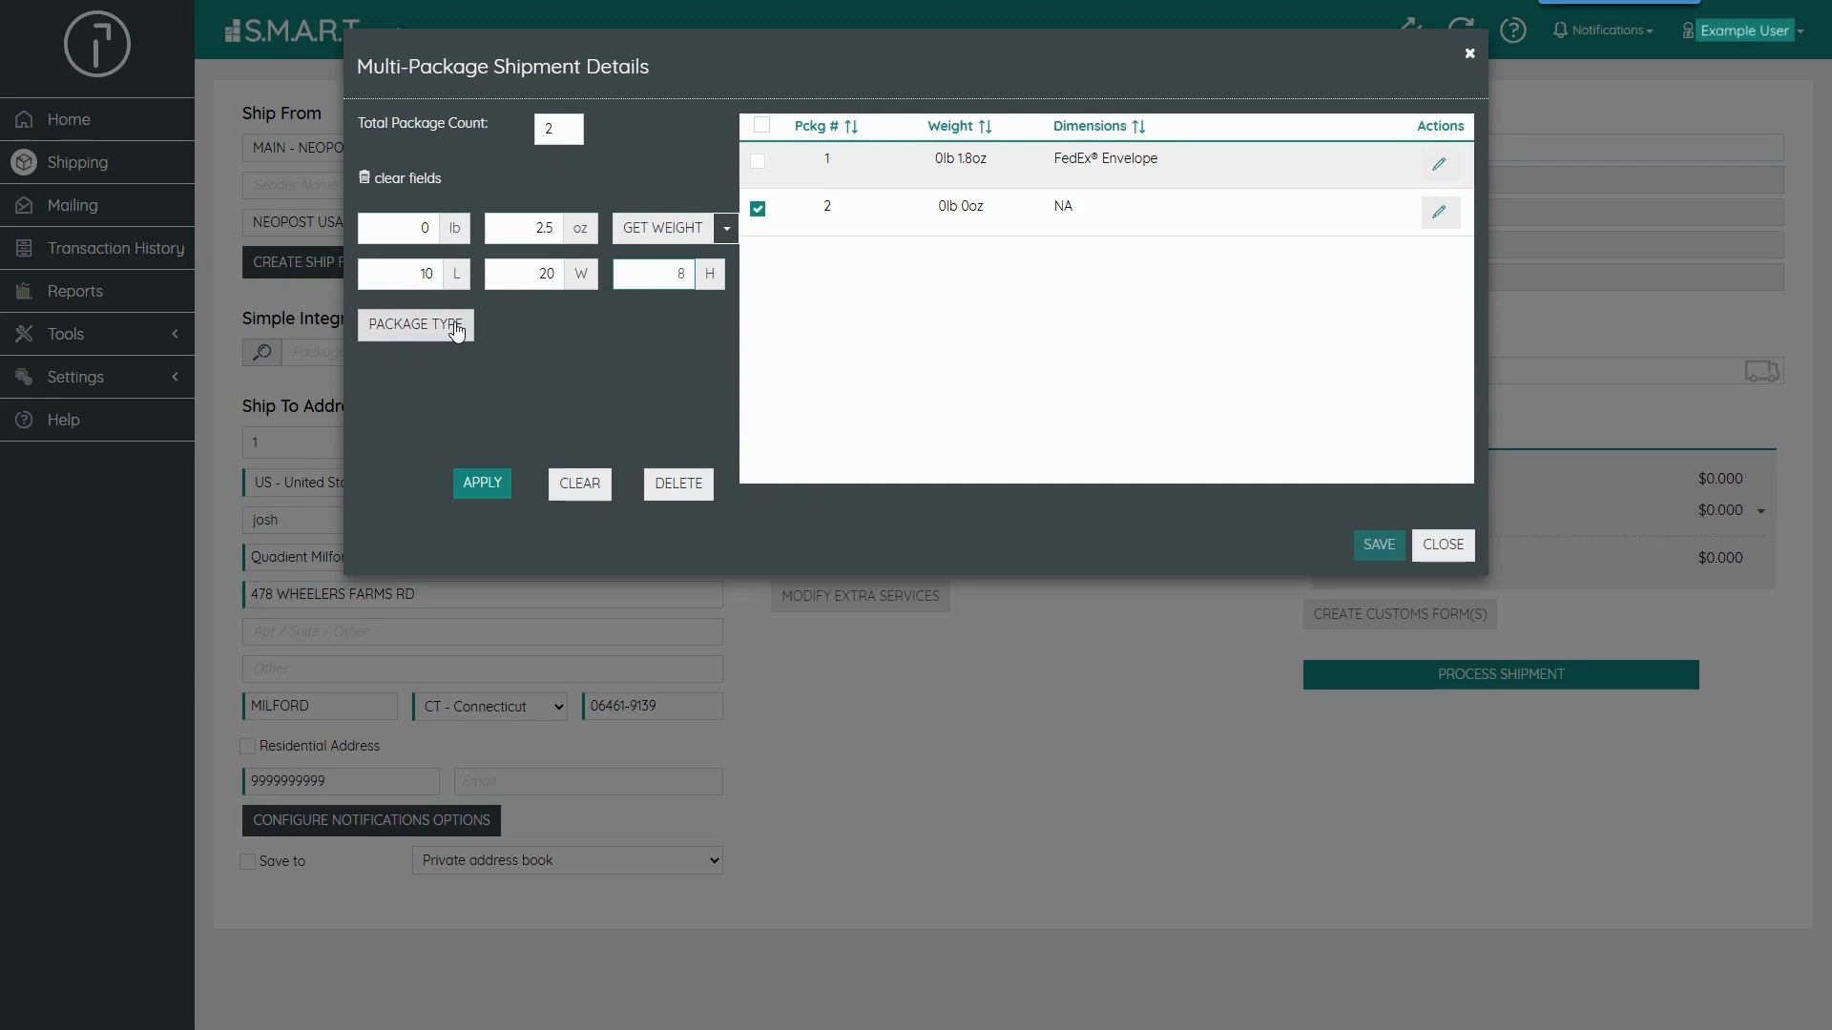
left_click(473, 482)
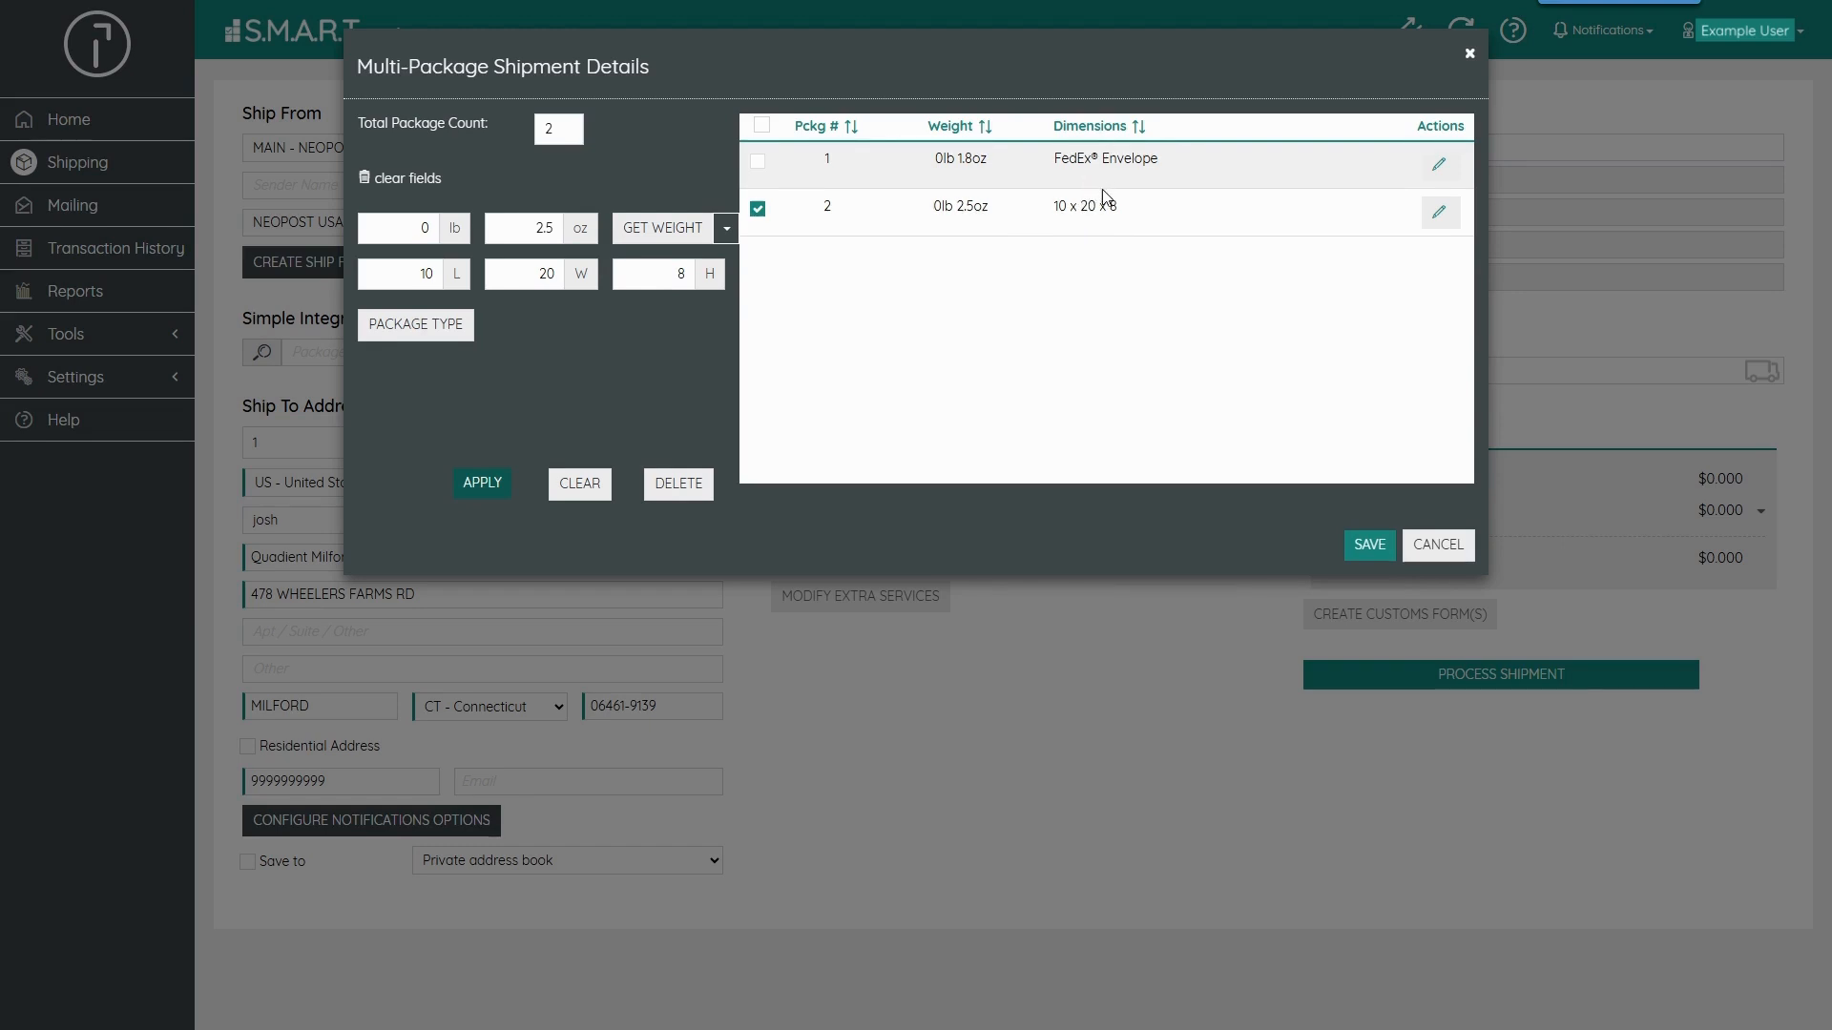
left_click(1359, 547)
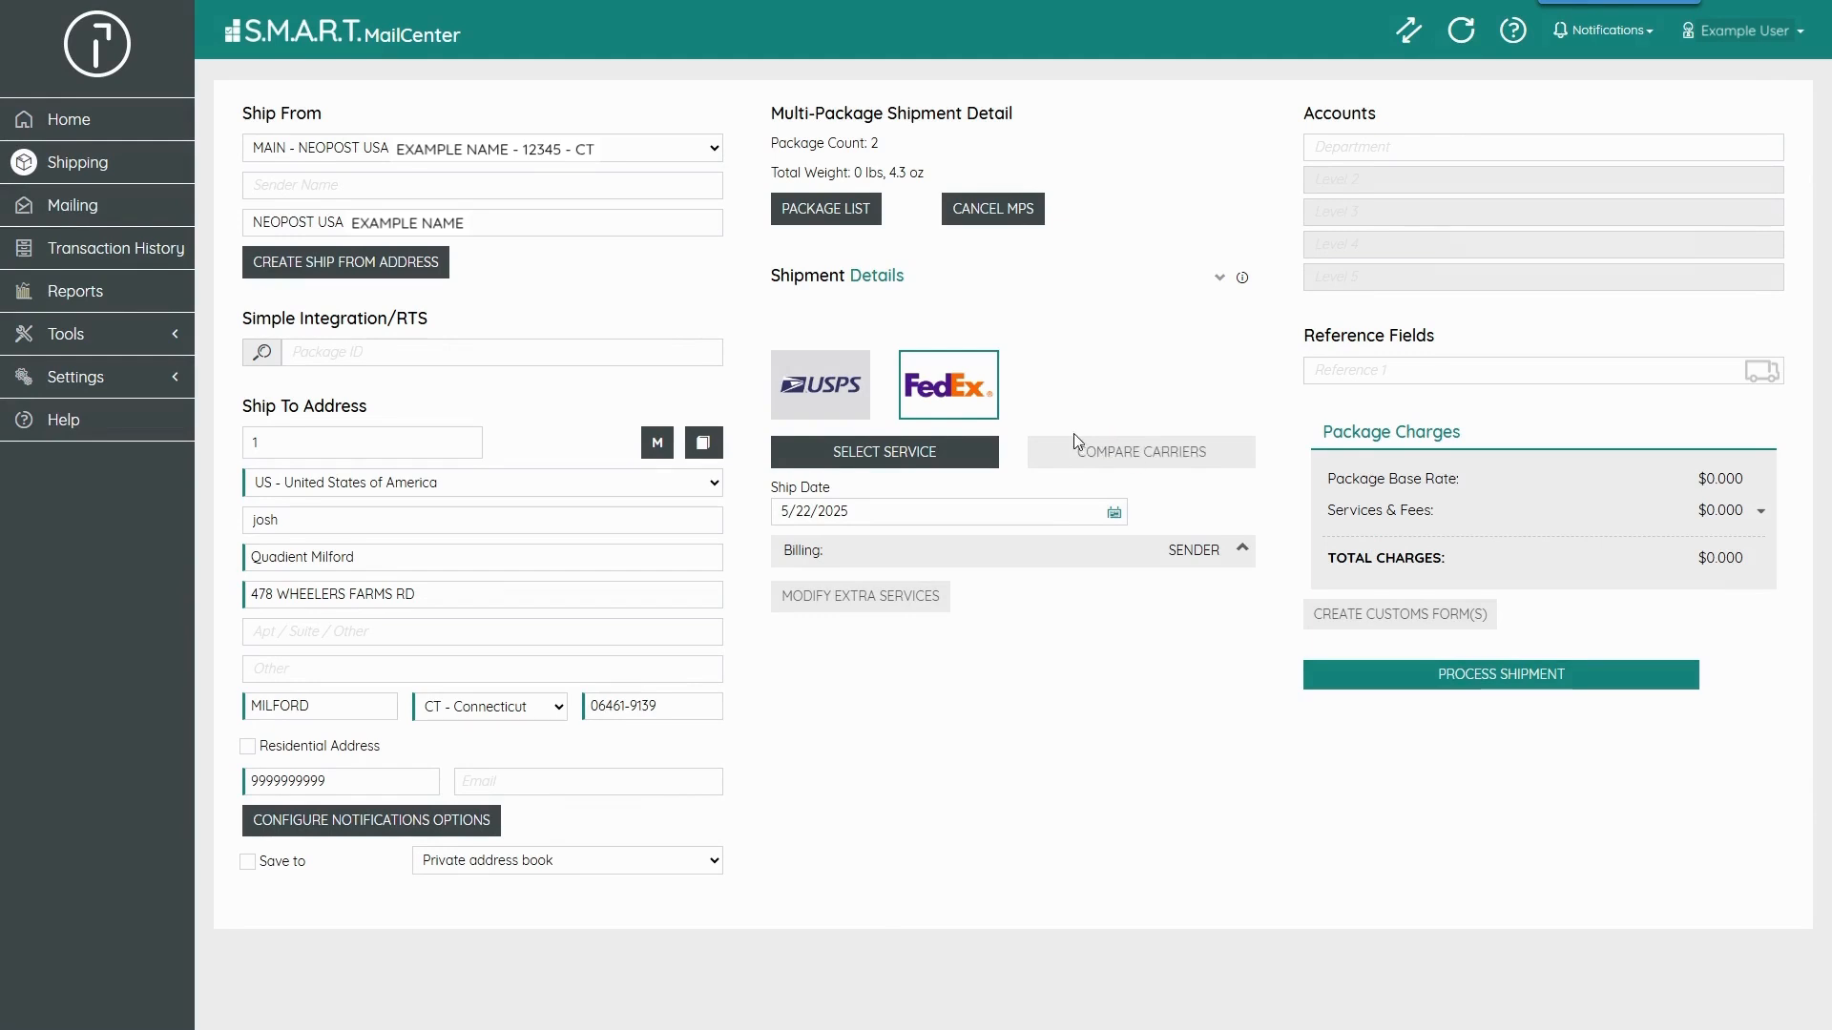
- Select the FedEx Express Saver service for the shipment
left_click(936, 453)
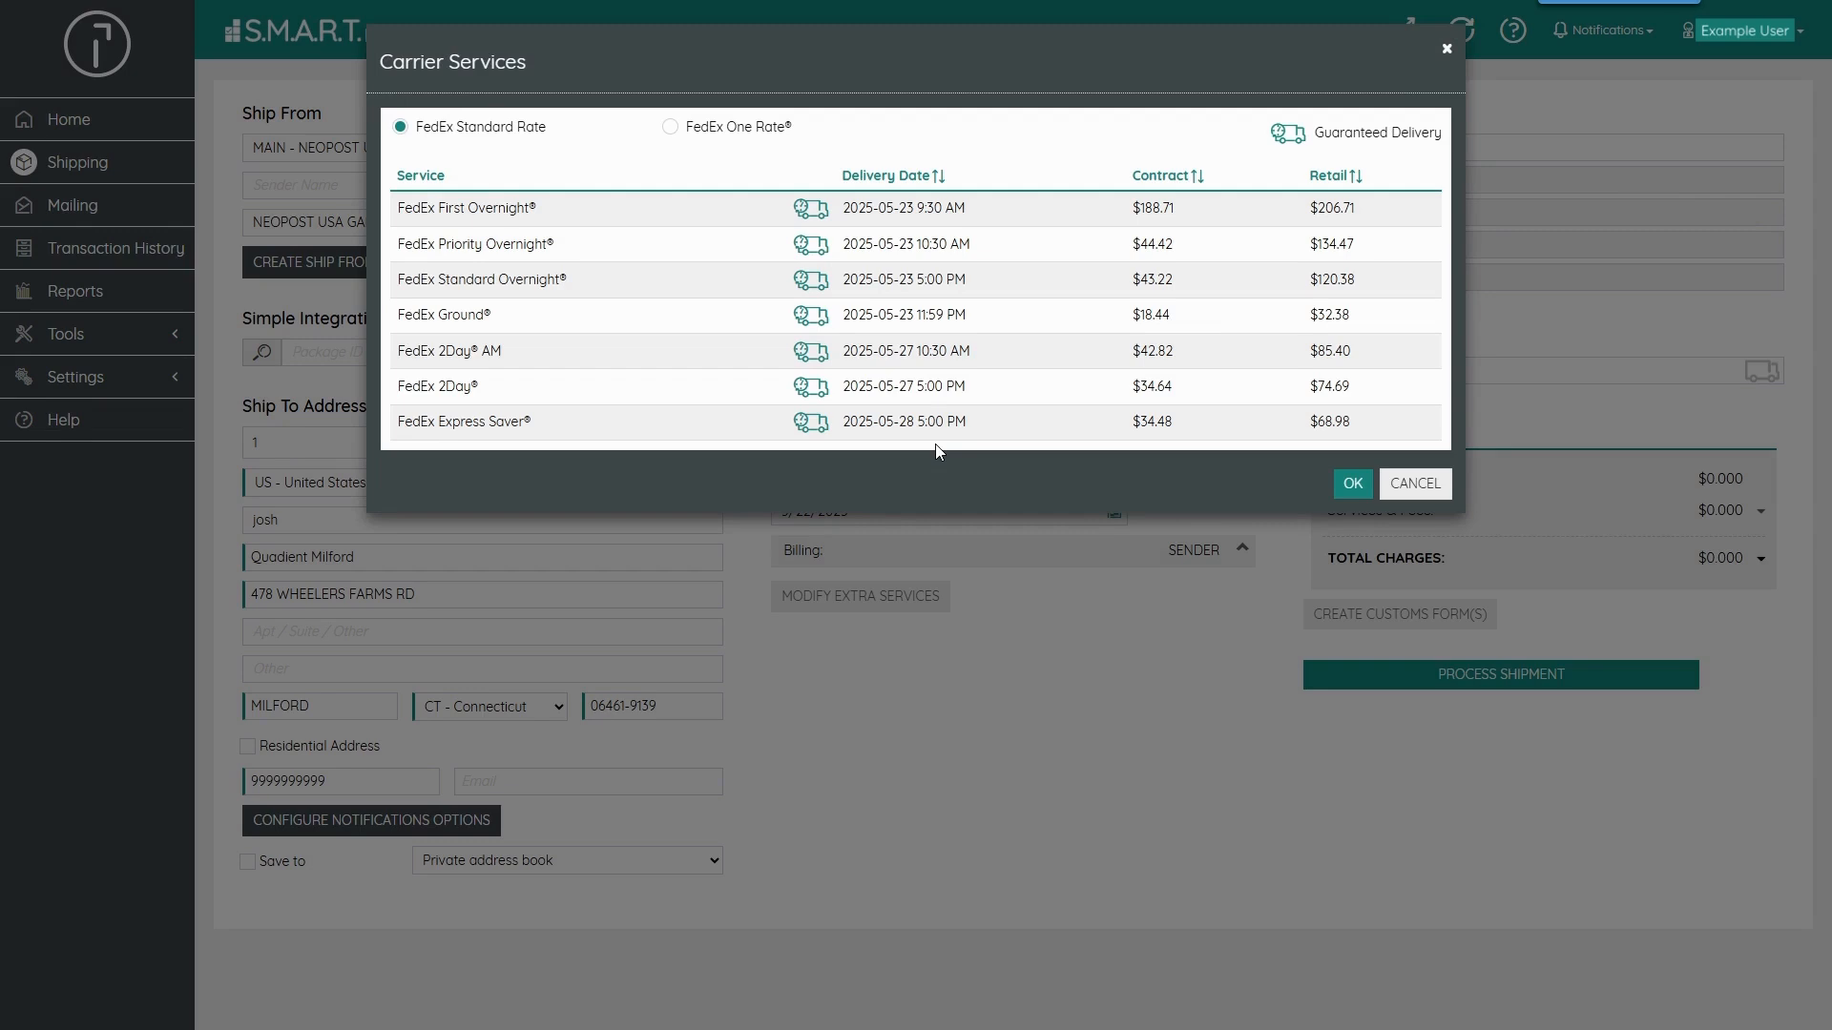
left_click(886, 430)
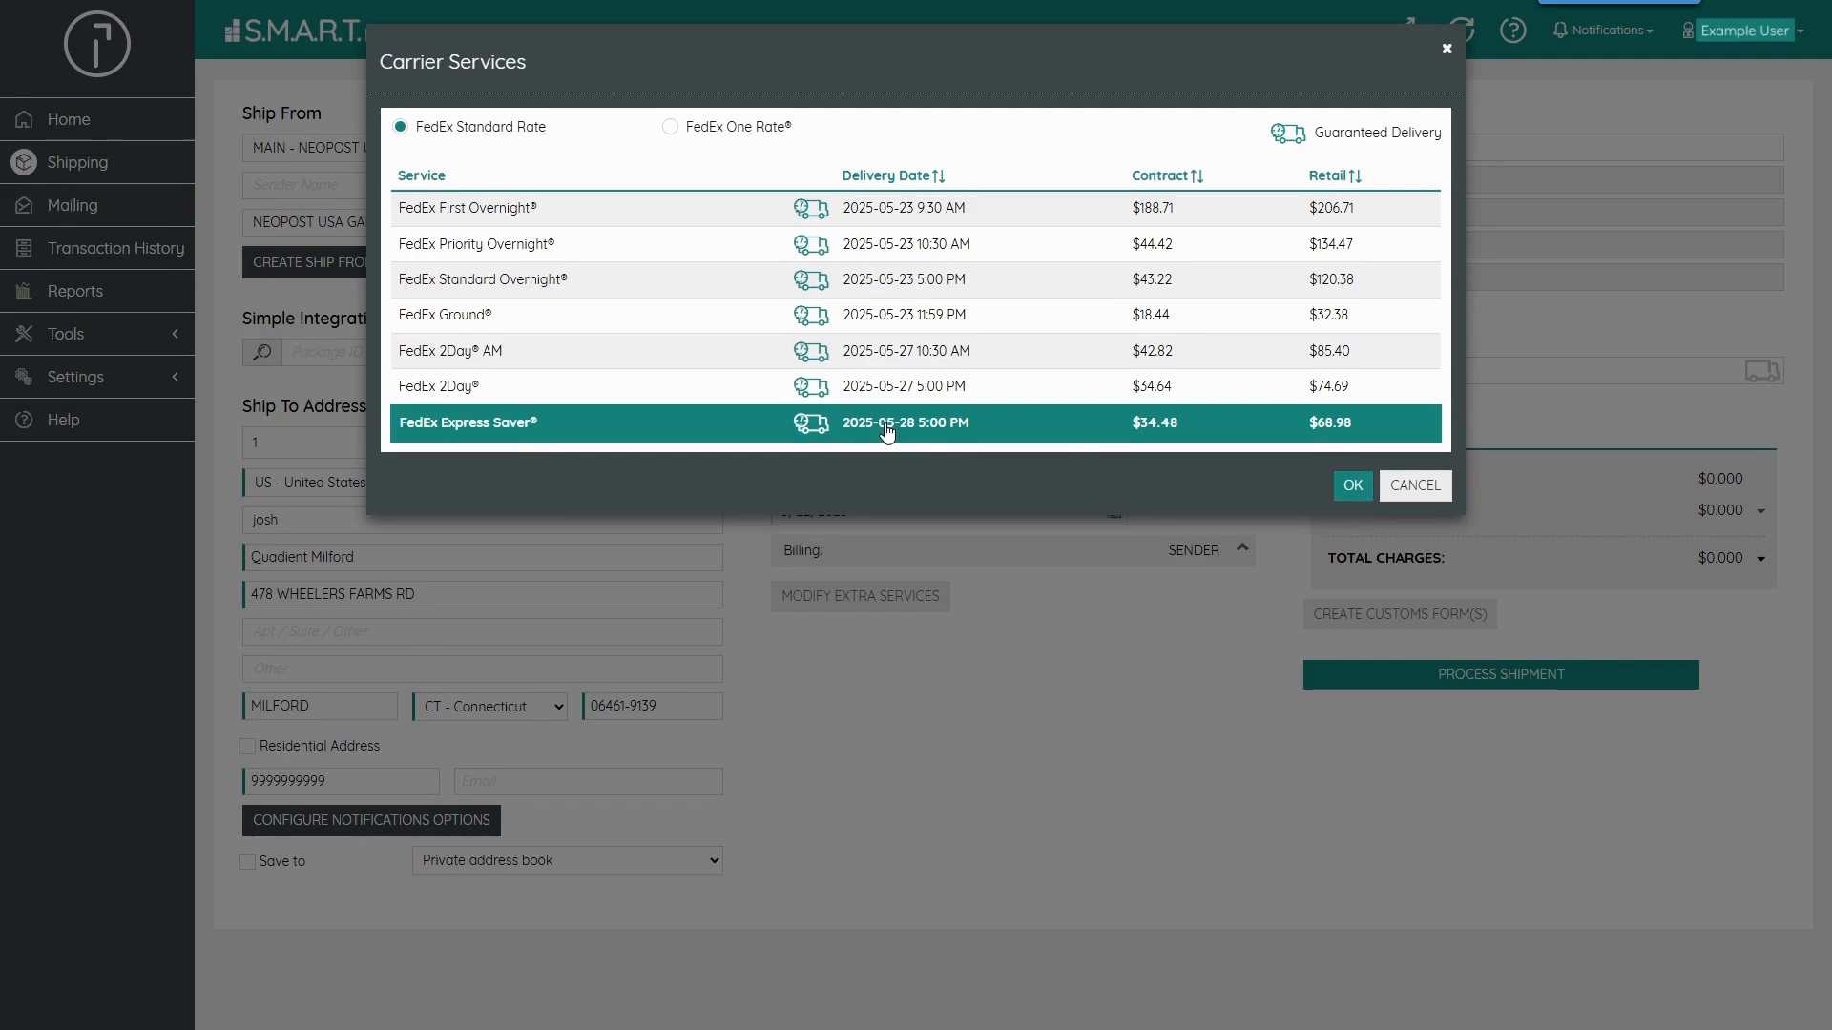
left_click(1339, 488)
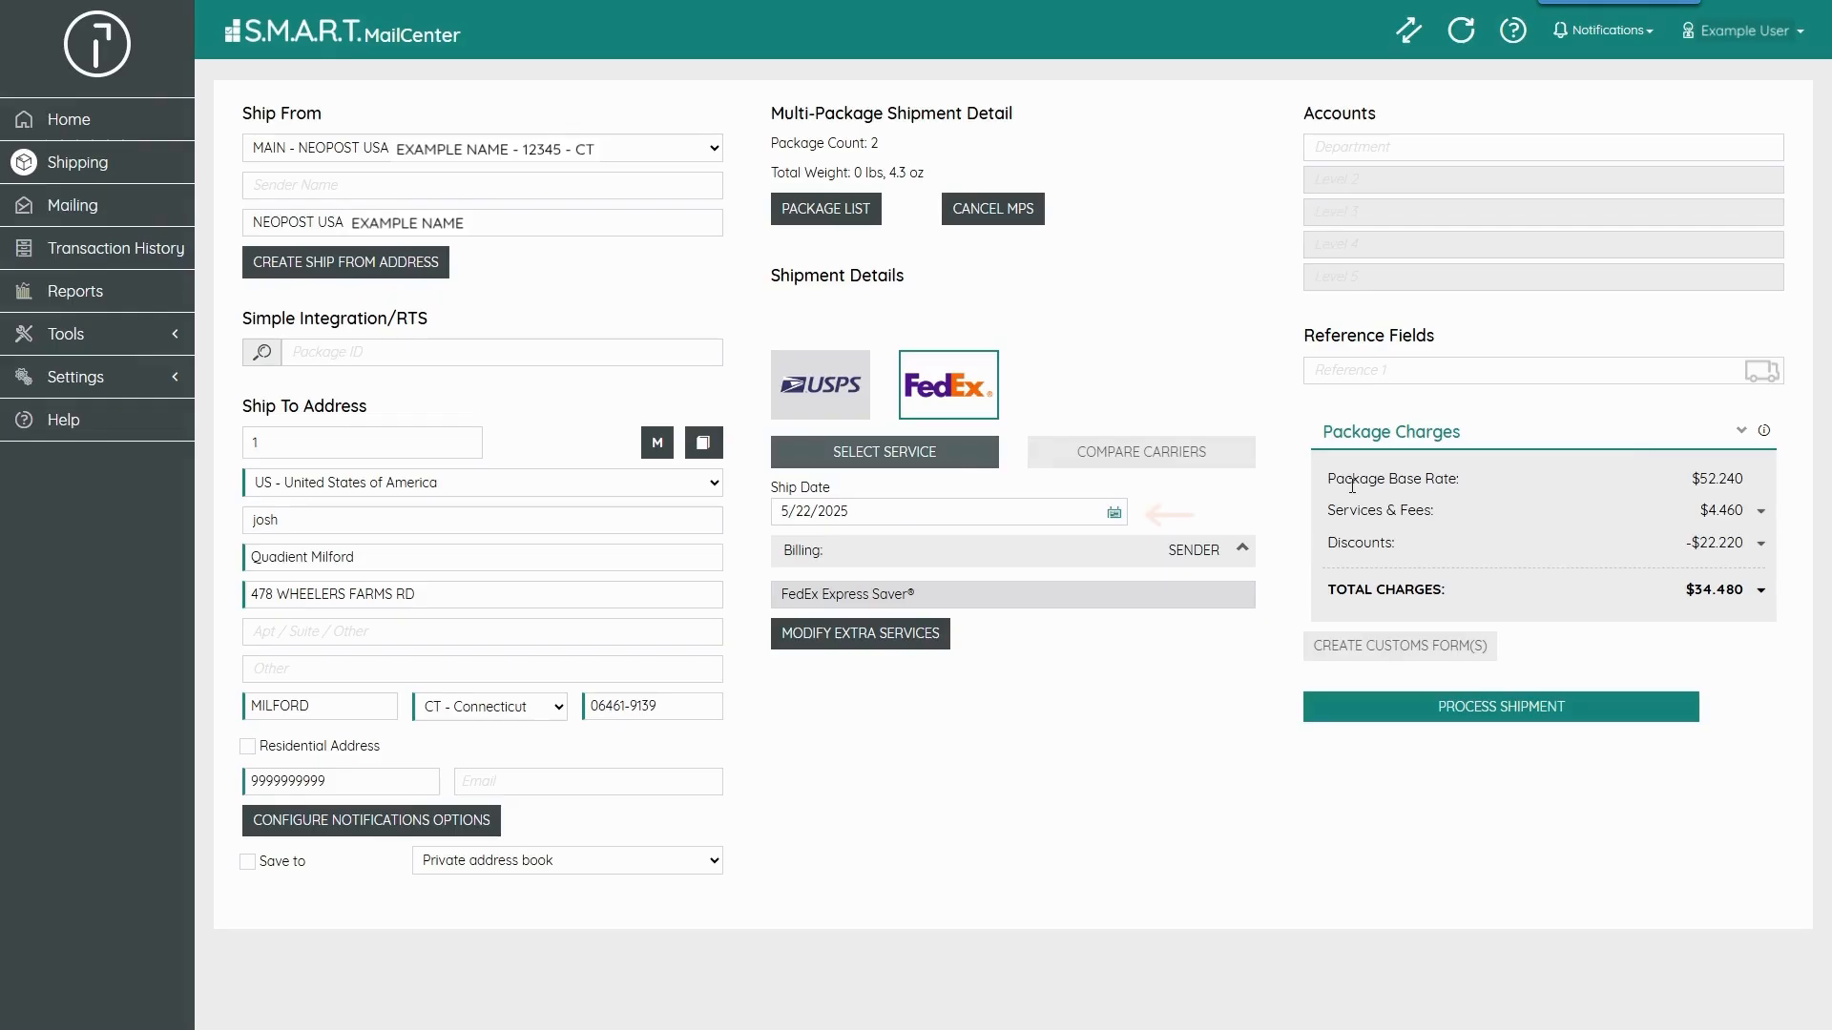
- Set the ship date to 5/22/2025 from the calendar
left_click(1113, 515)
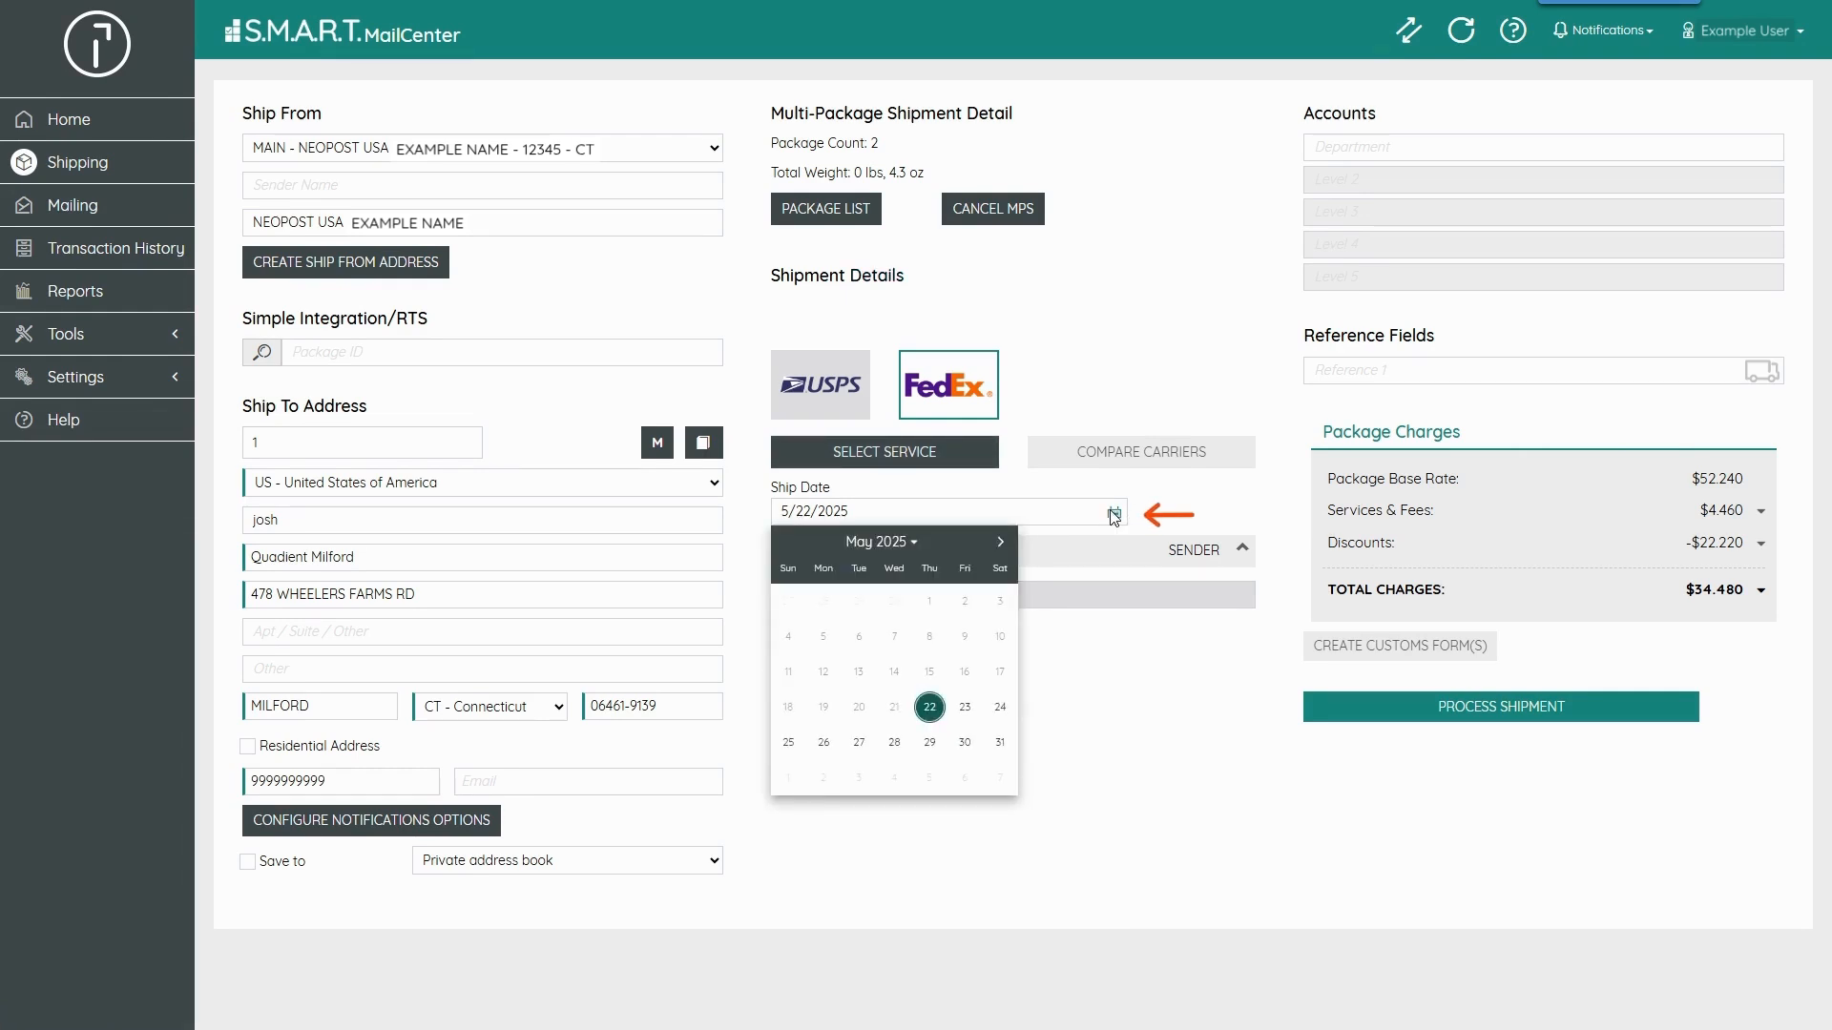
left_click(930, 707)
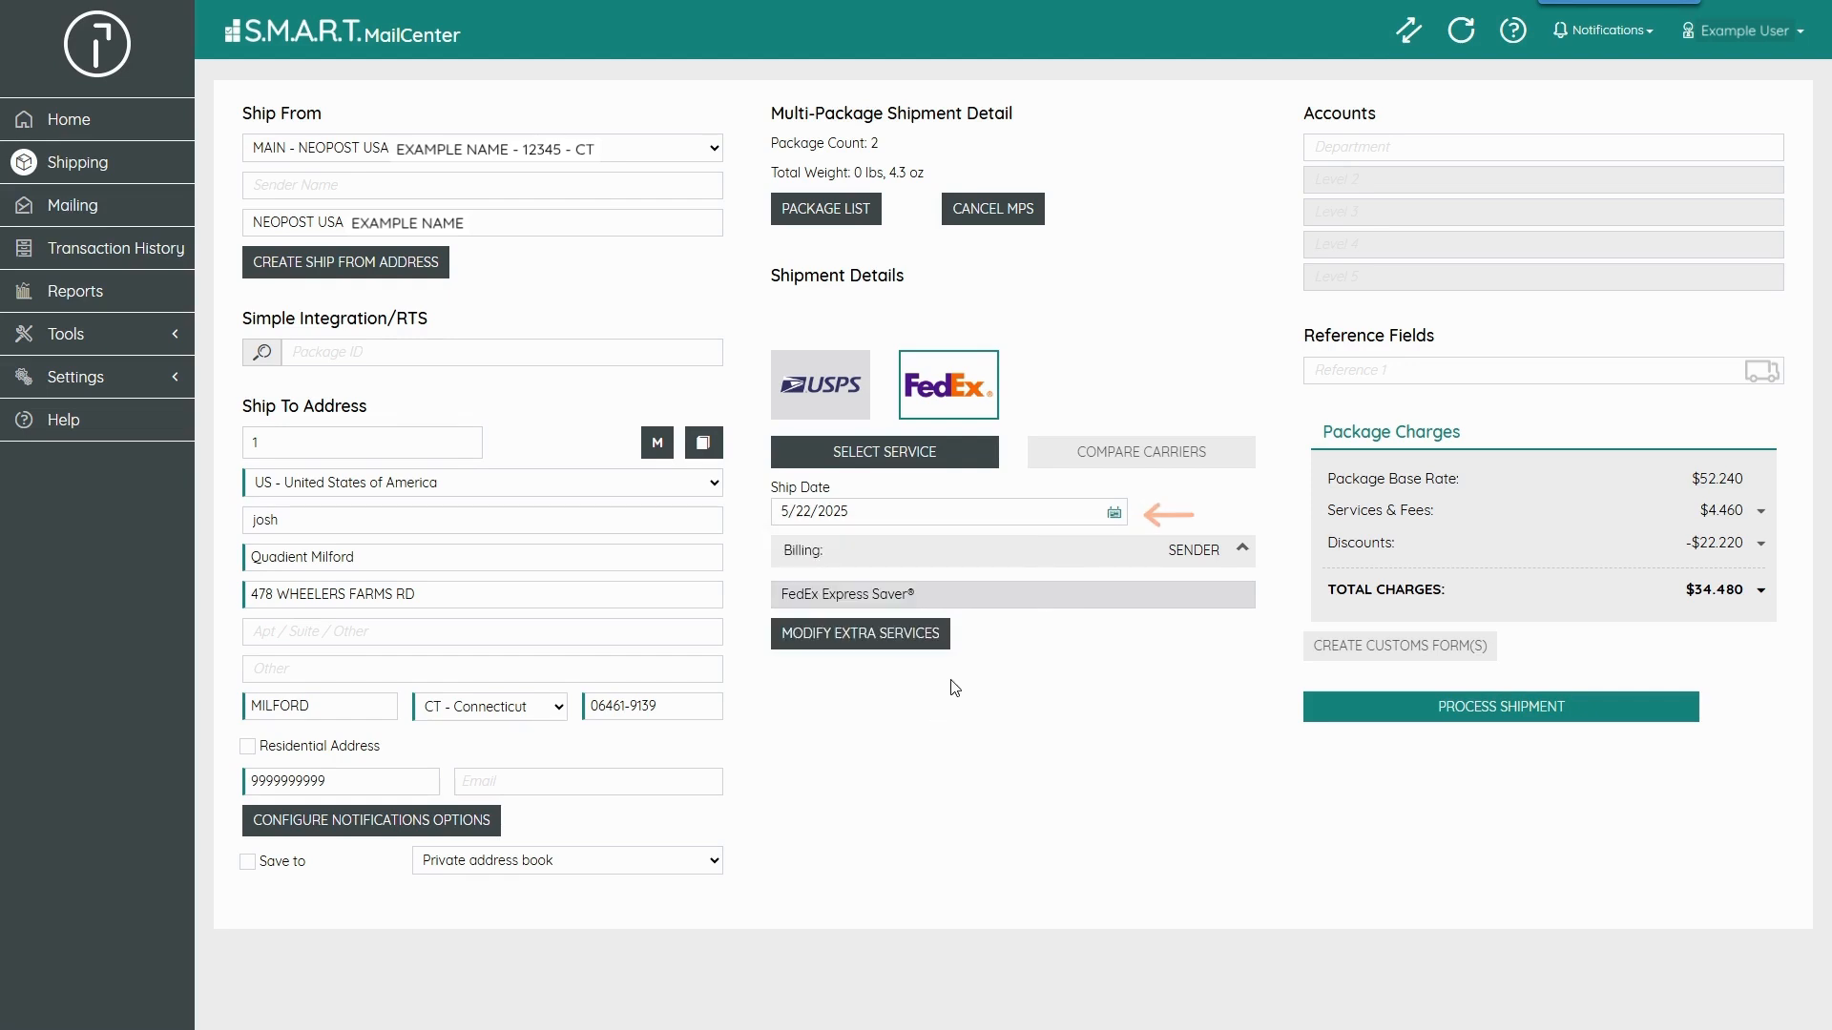
- Expand the billing options and set billing to Sender
left_click(1157, 565)
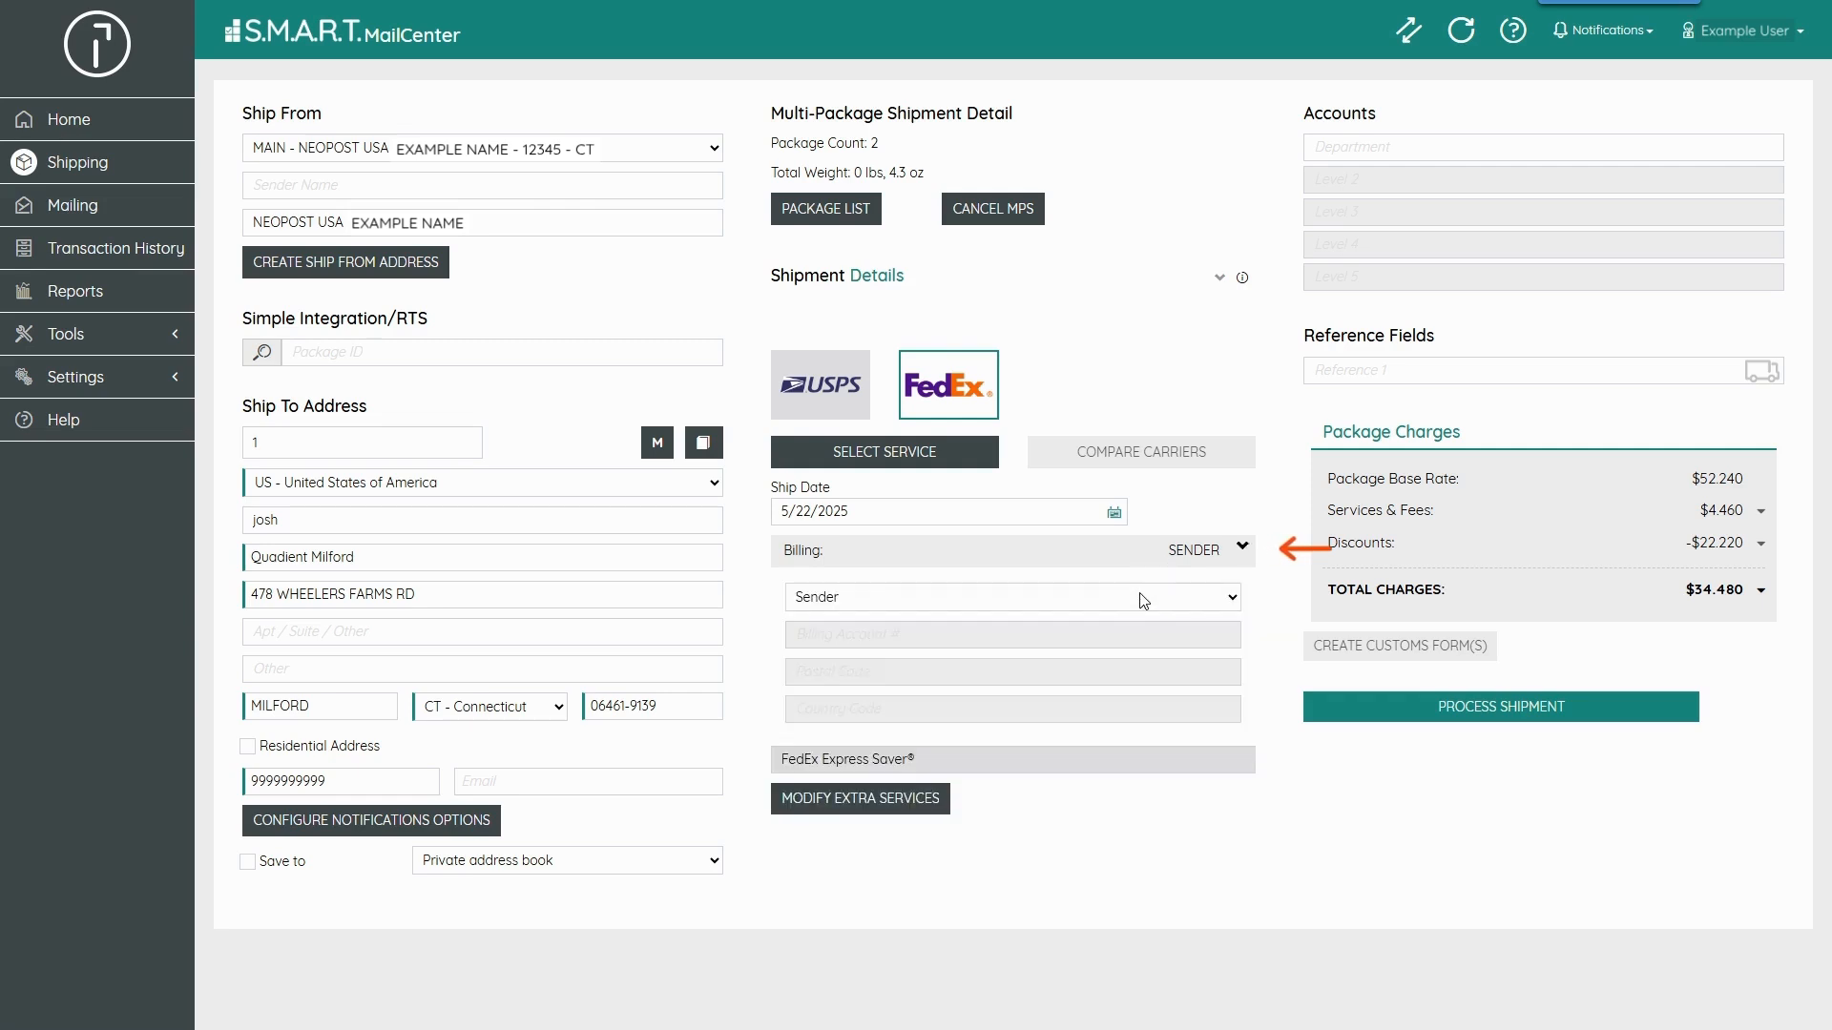
left_click(1143, 600)
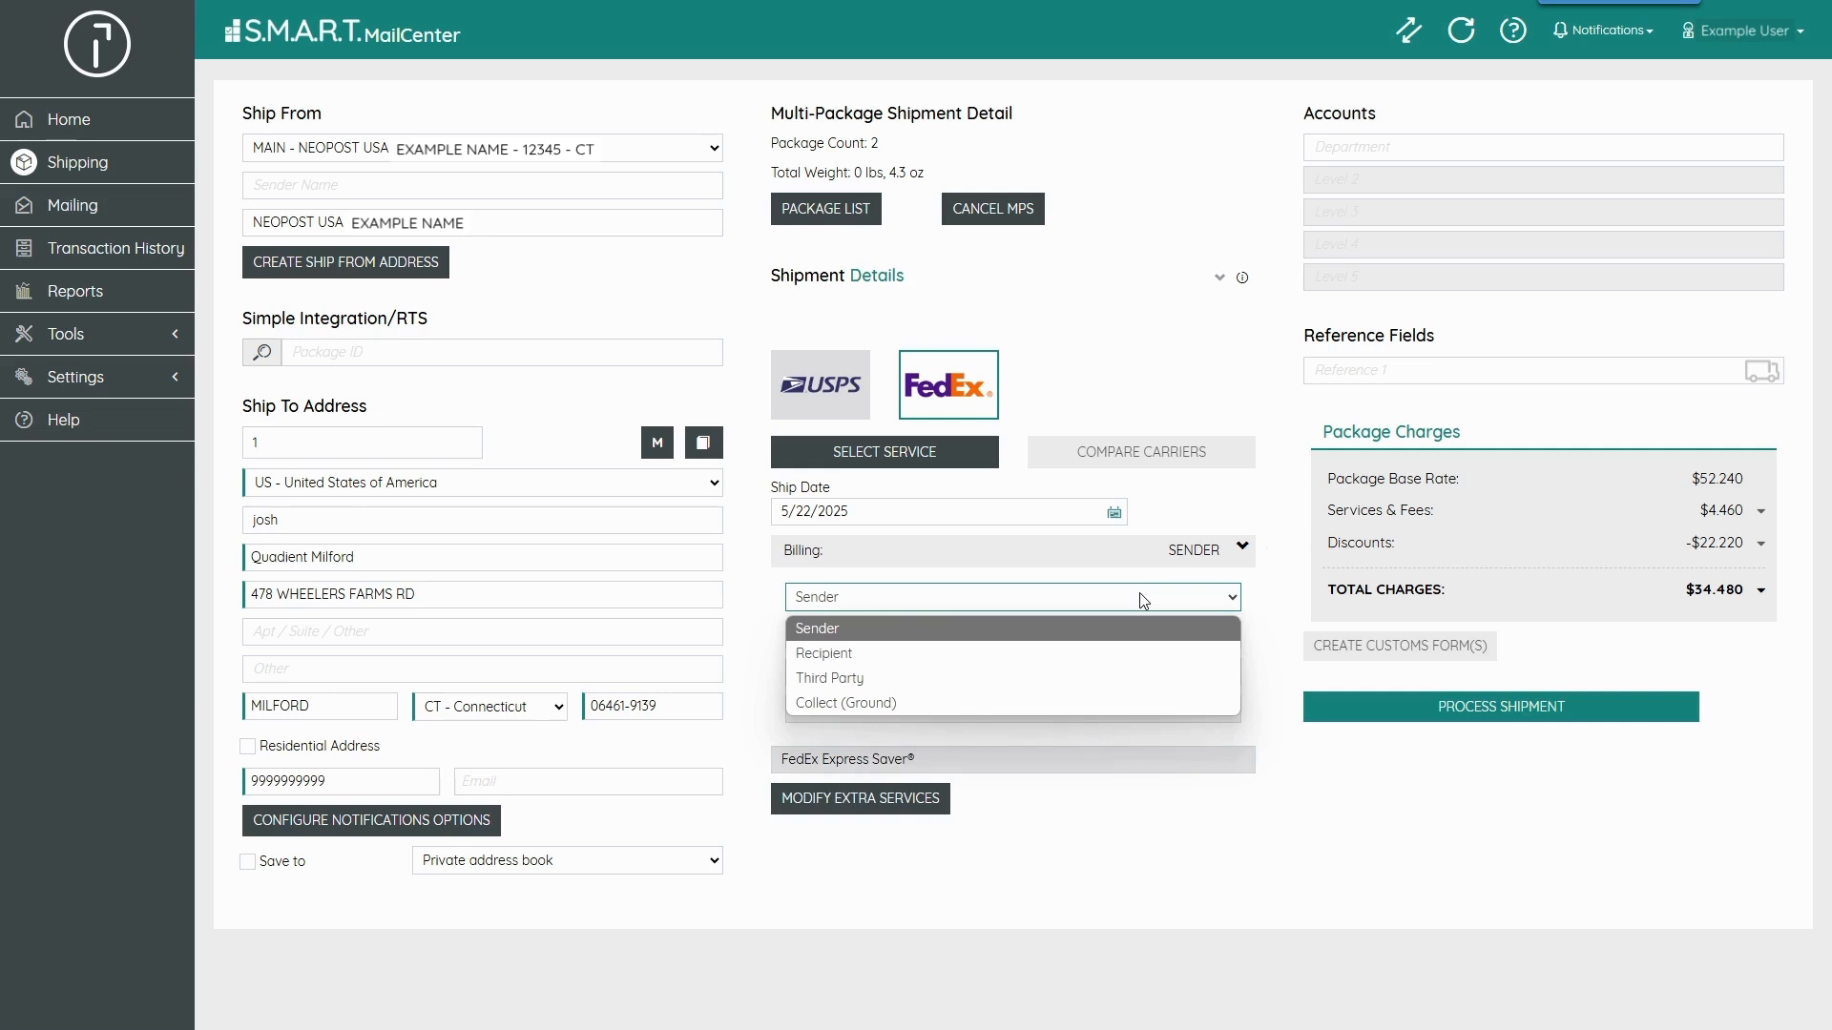
left_click(858, 629)
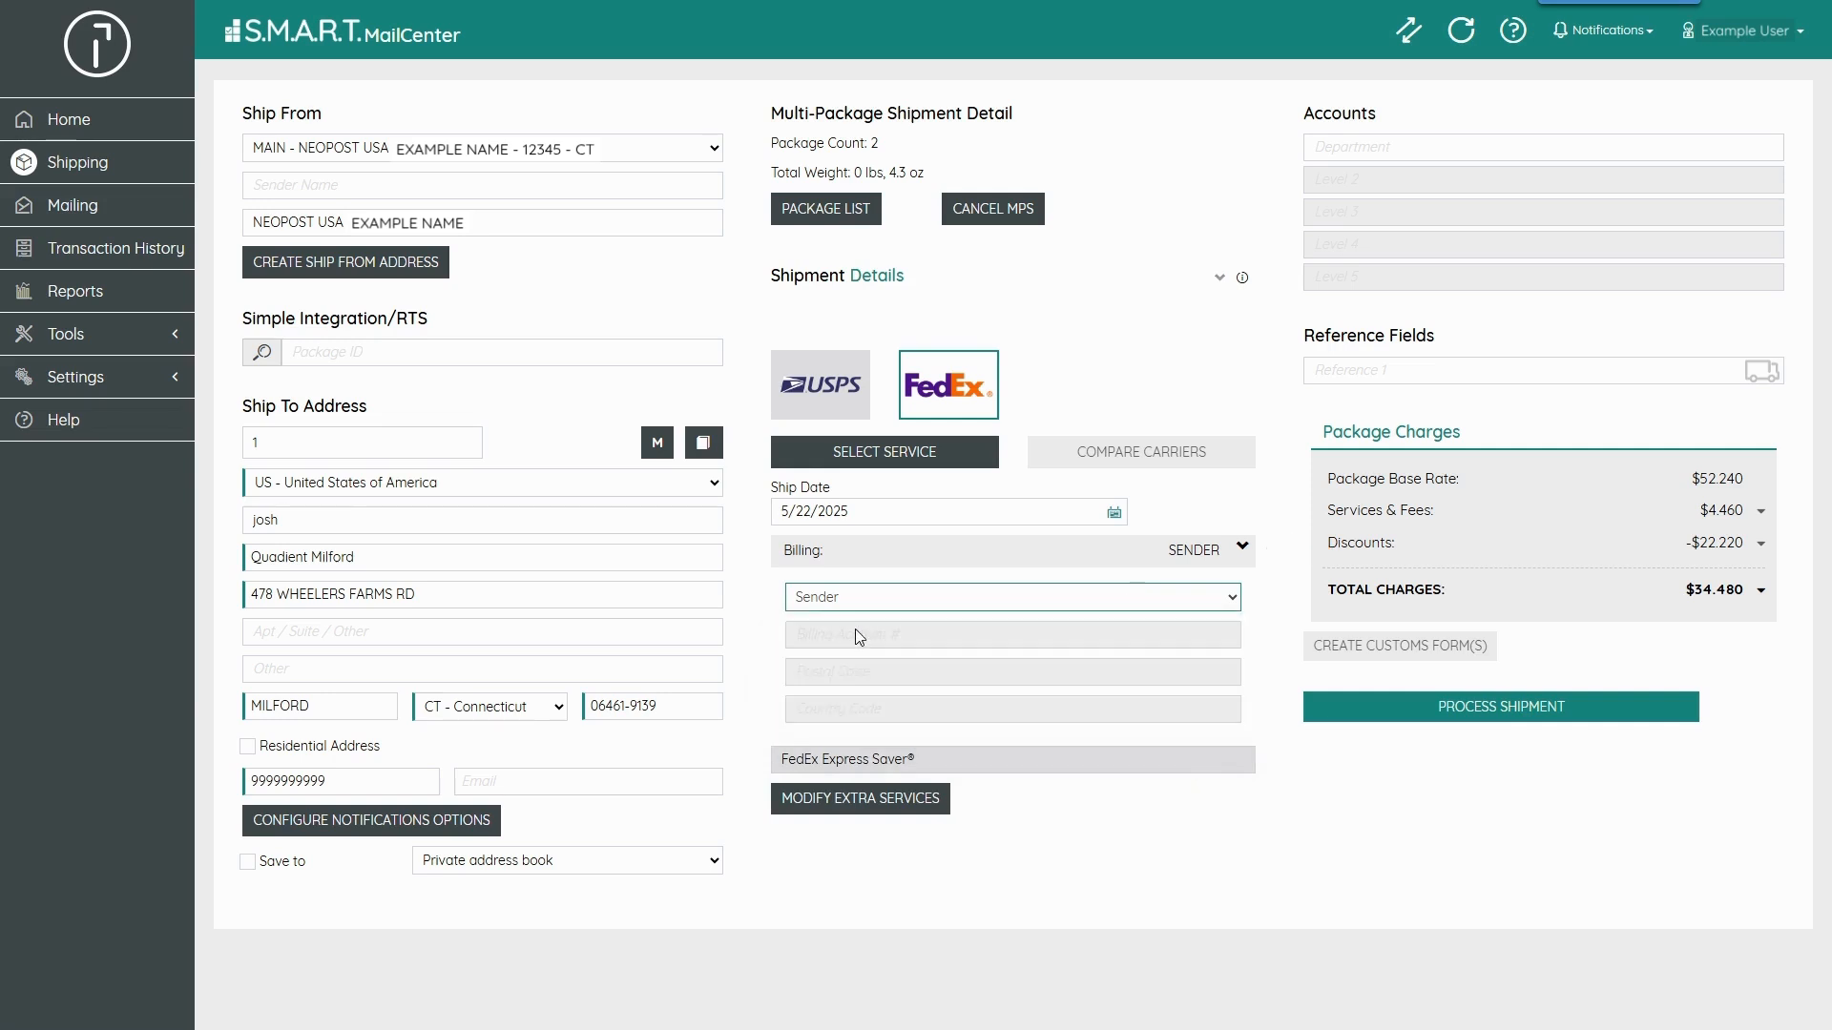
- Open the extra services options and close them
left_click(886, 807)
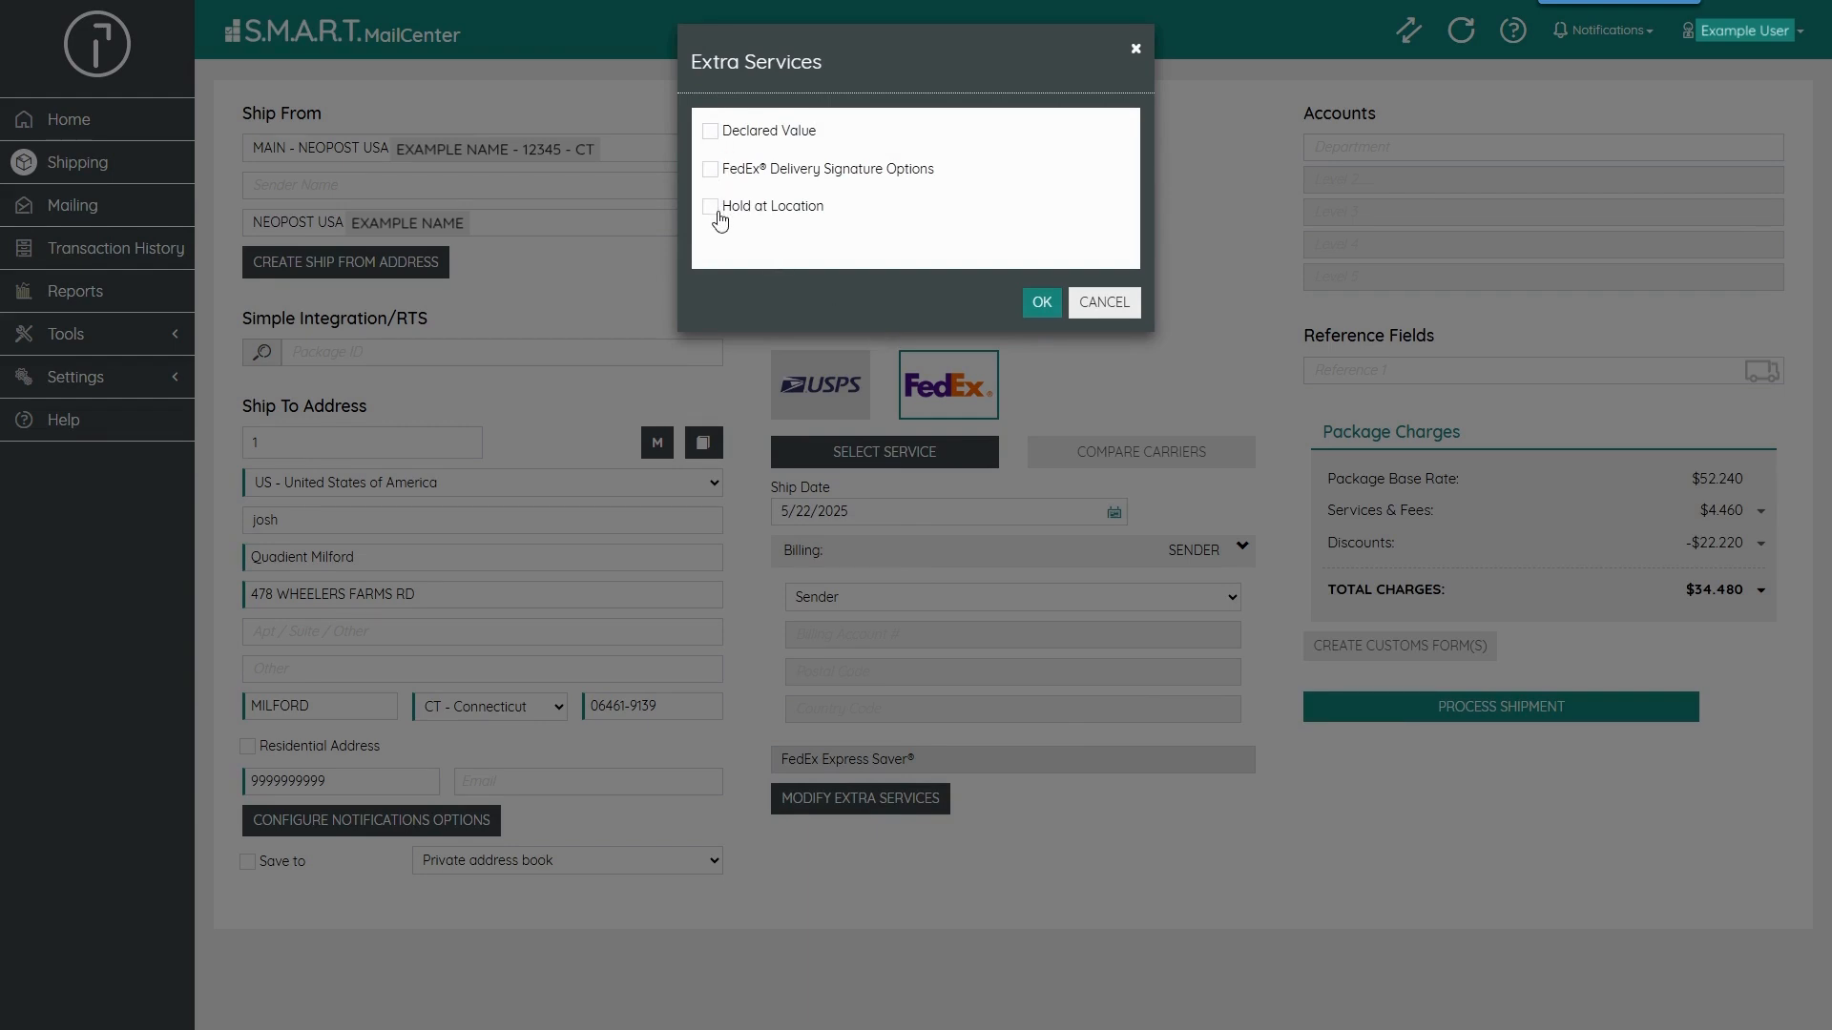
left_click(1121, 305)
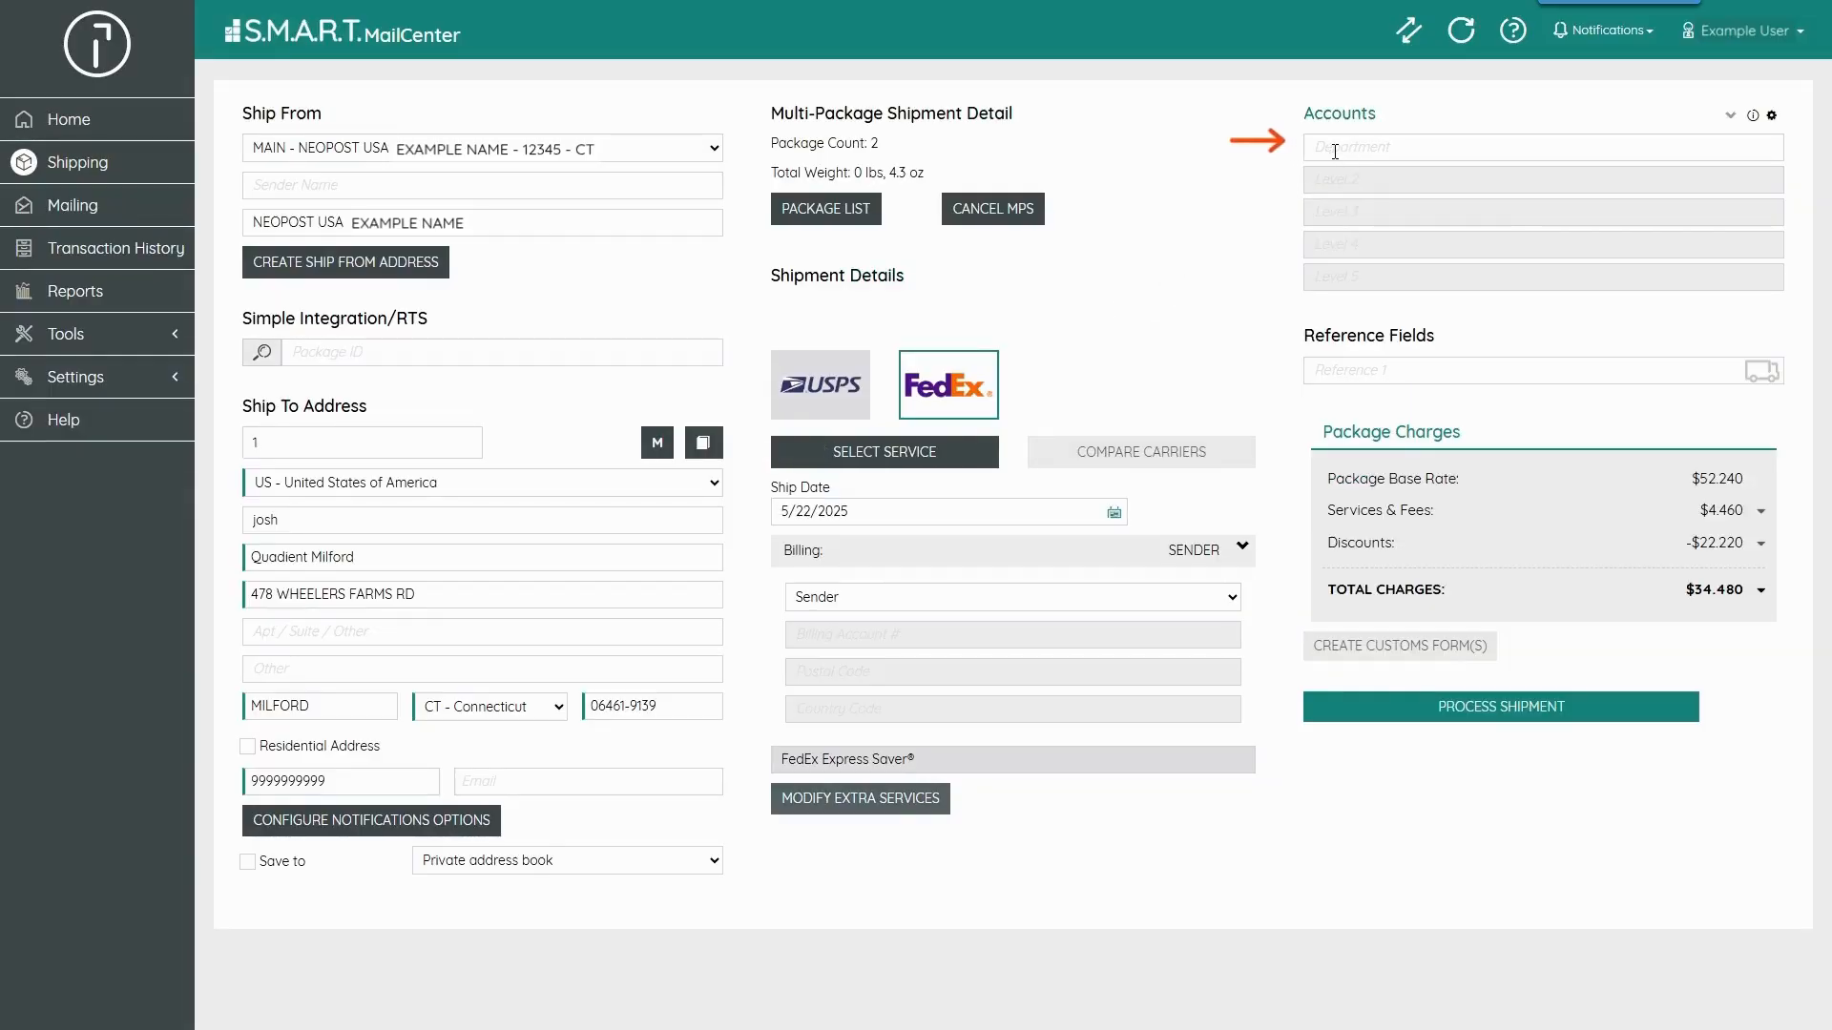
- Set the department account to 1000 - Sales
left_click(1335, 148)
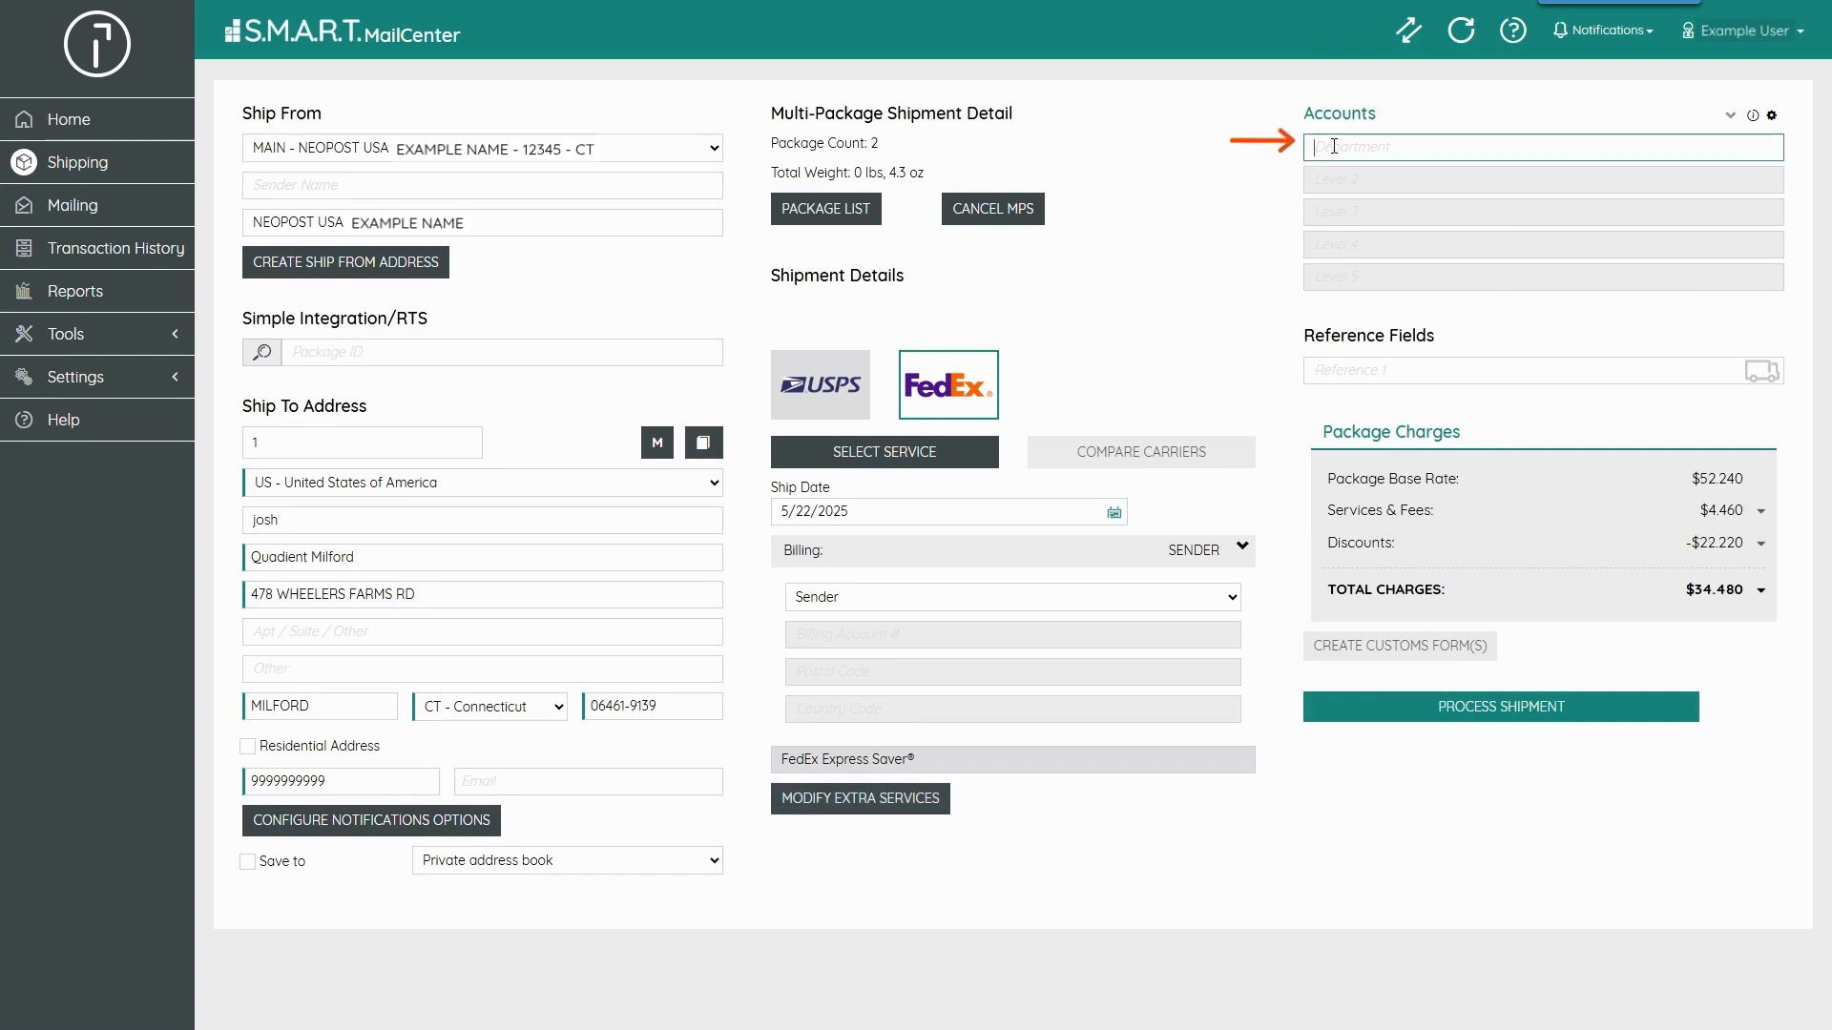
type("sa")
left_click_drag(1349, 148, 1309, 148)
type("1")
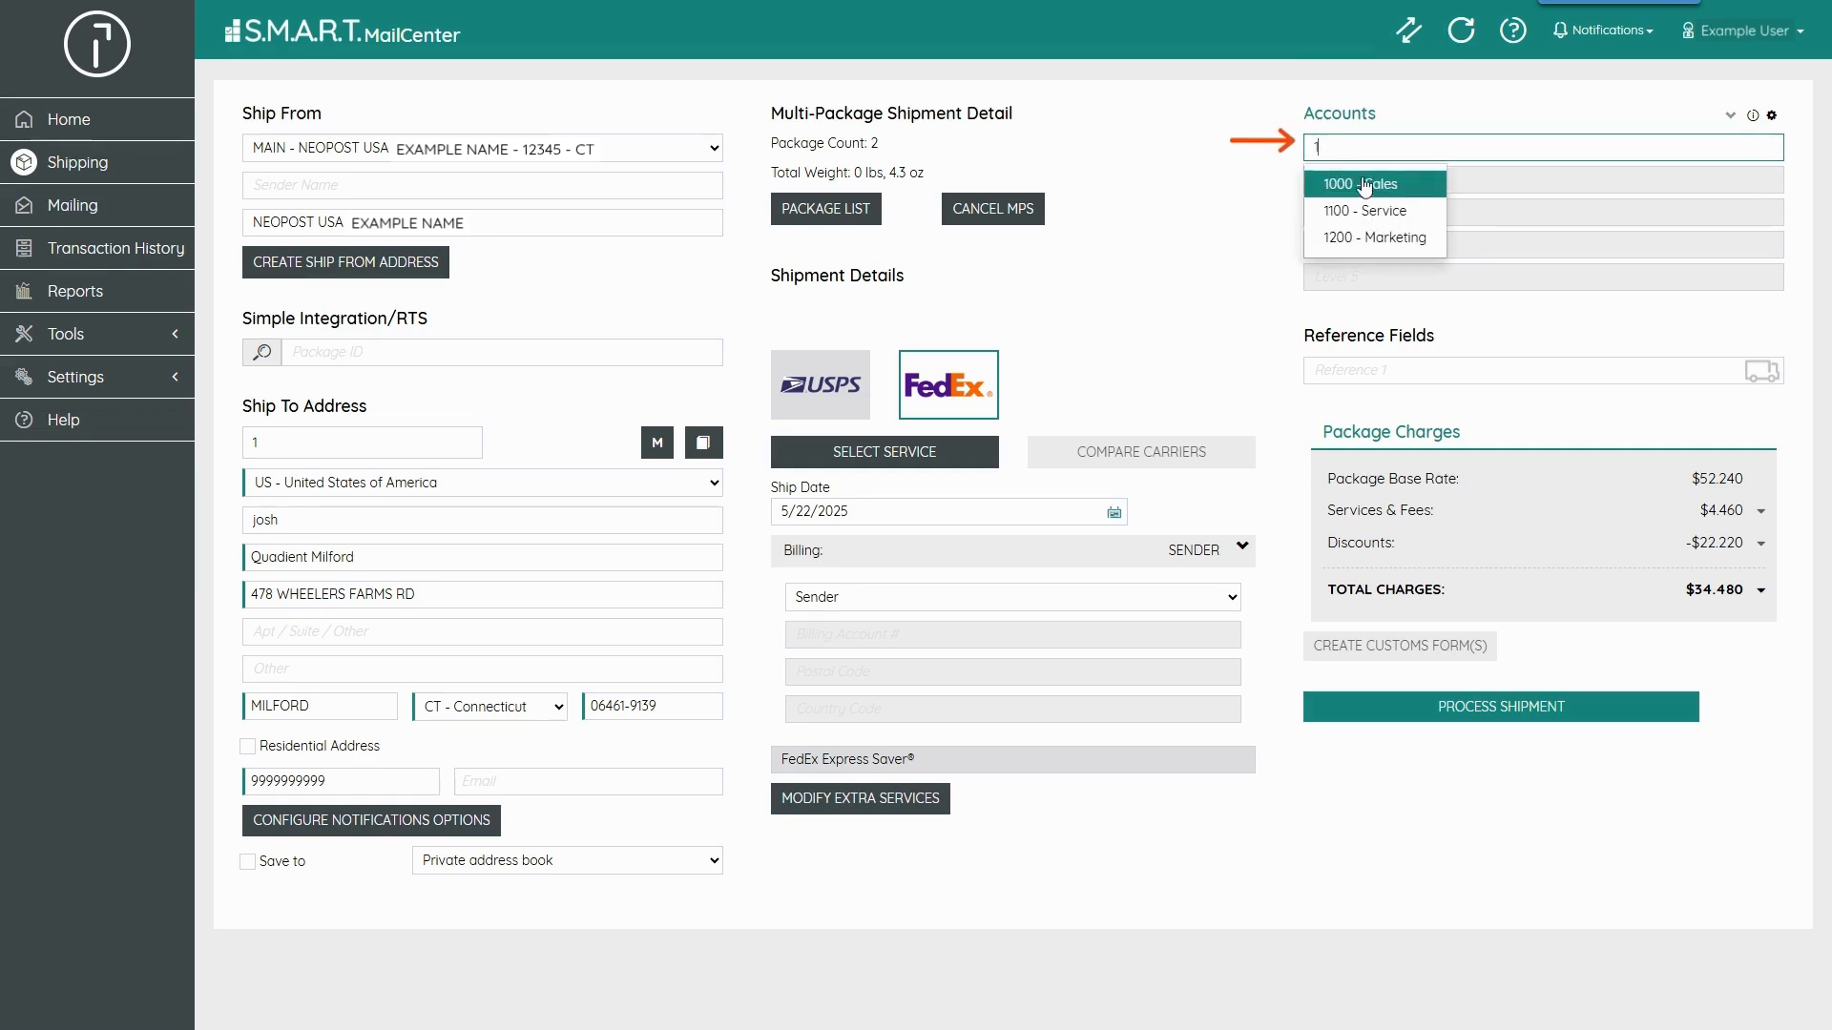
left_click(1371, 184)
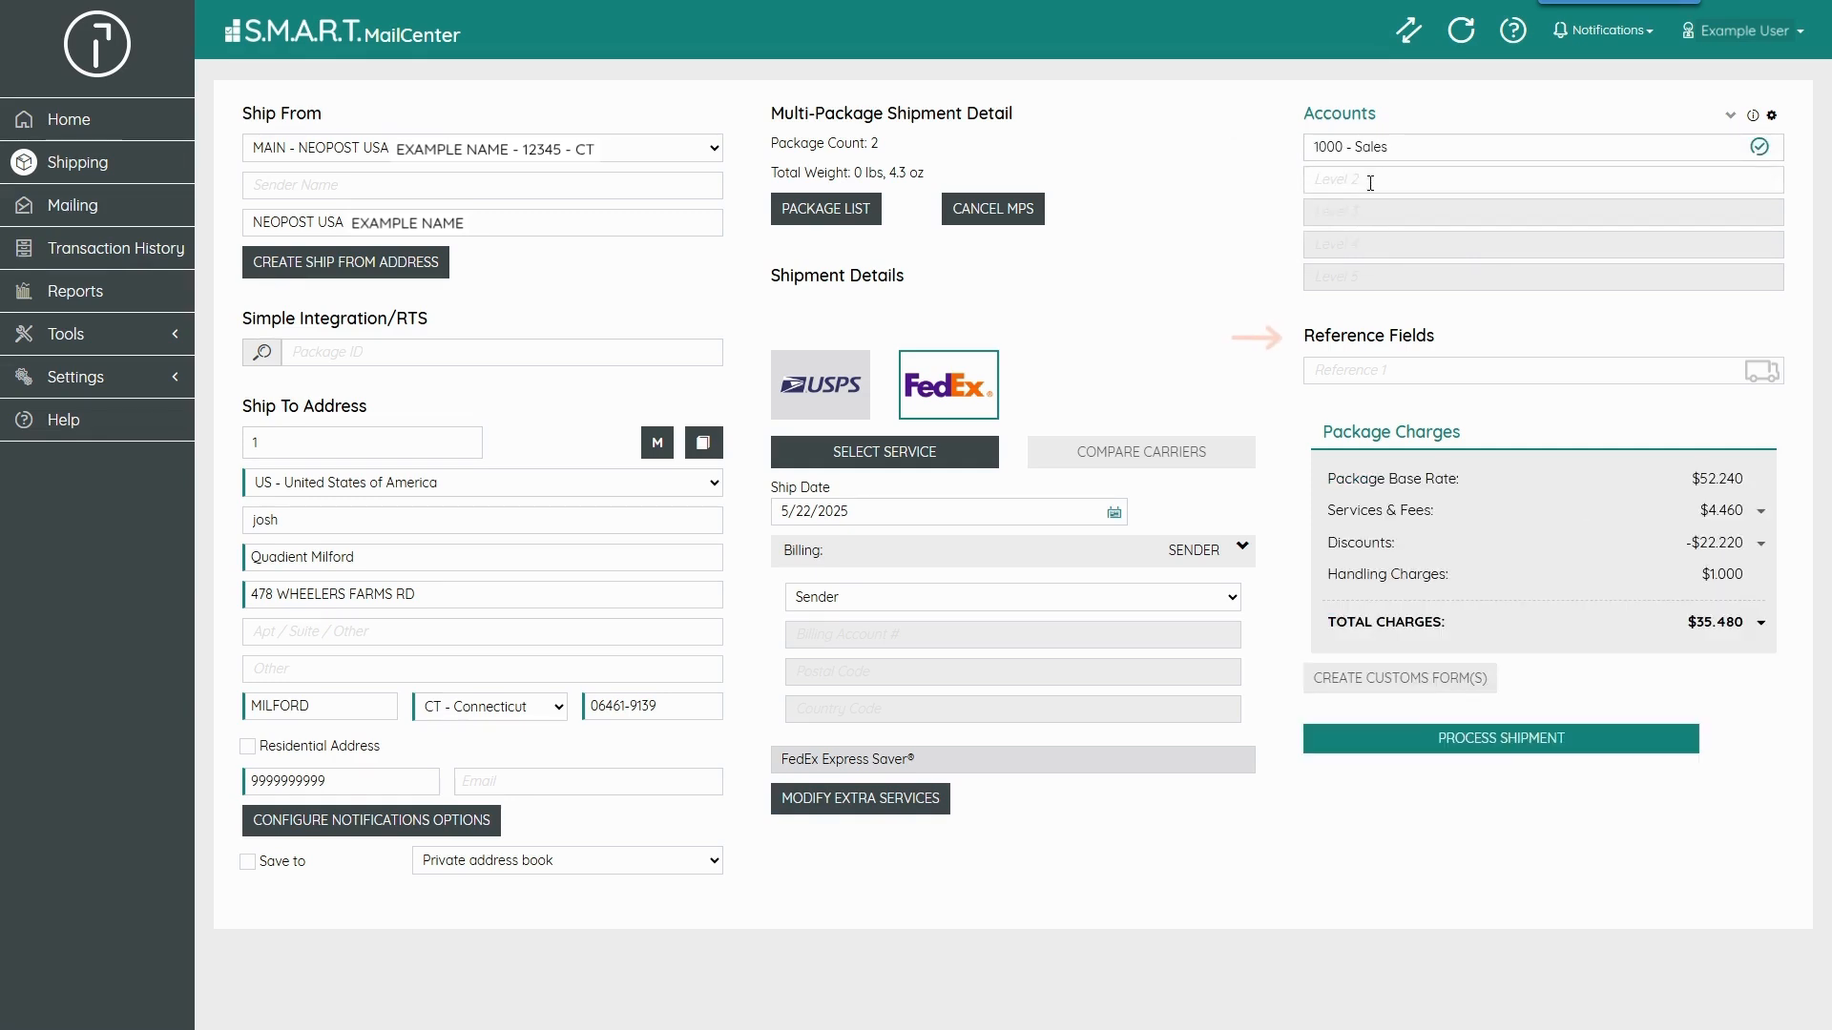
- Enter Laptop as the reference and process the shipment
left_click(1379, 373)
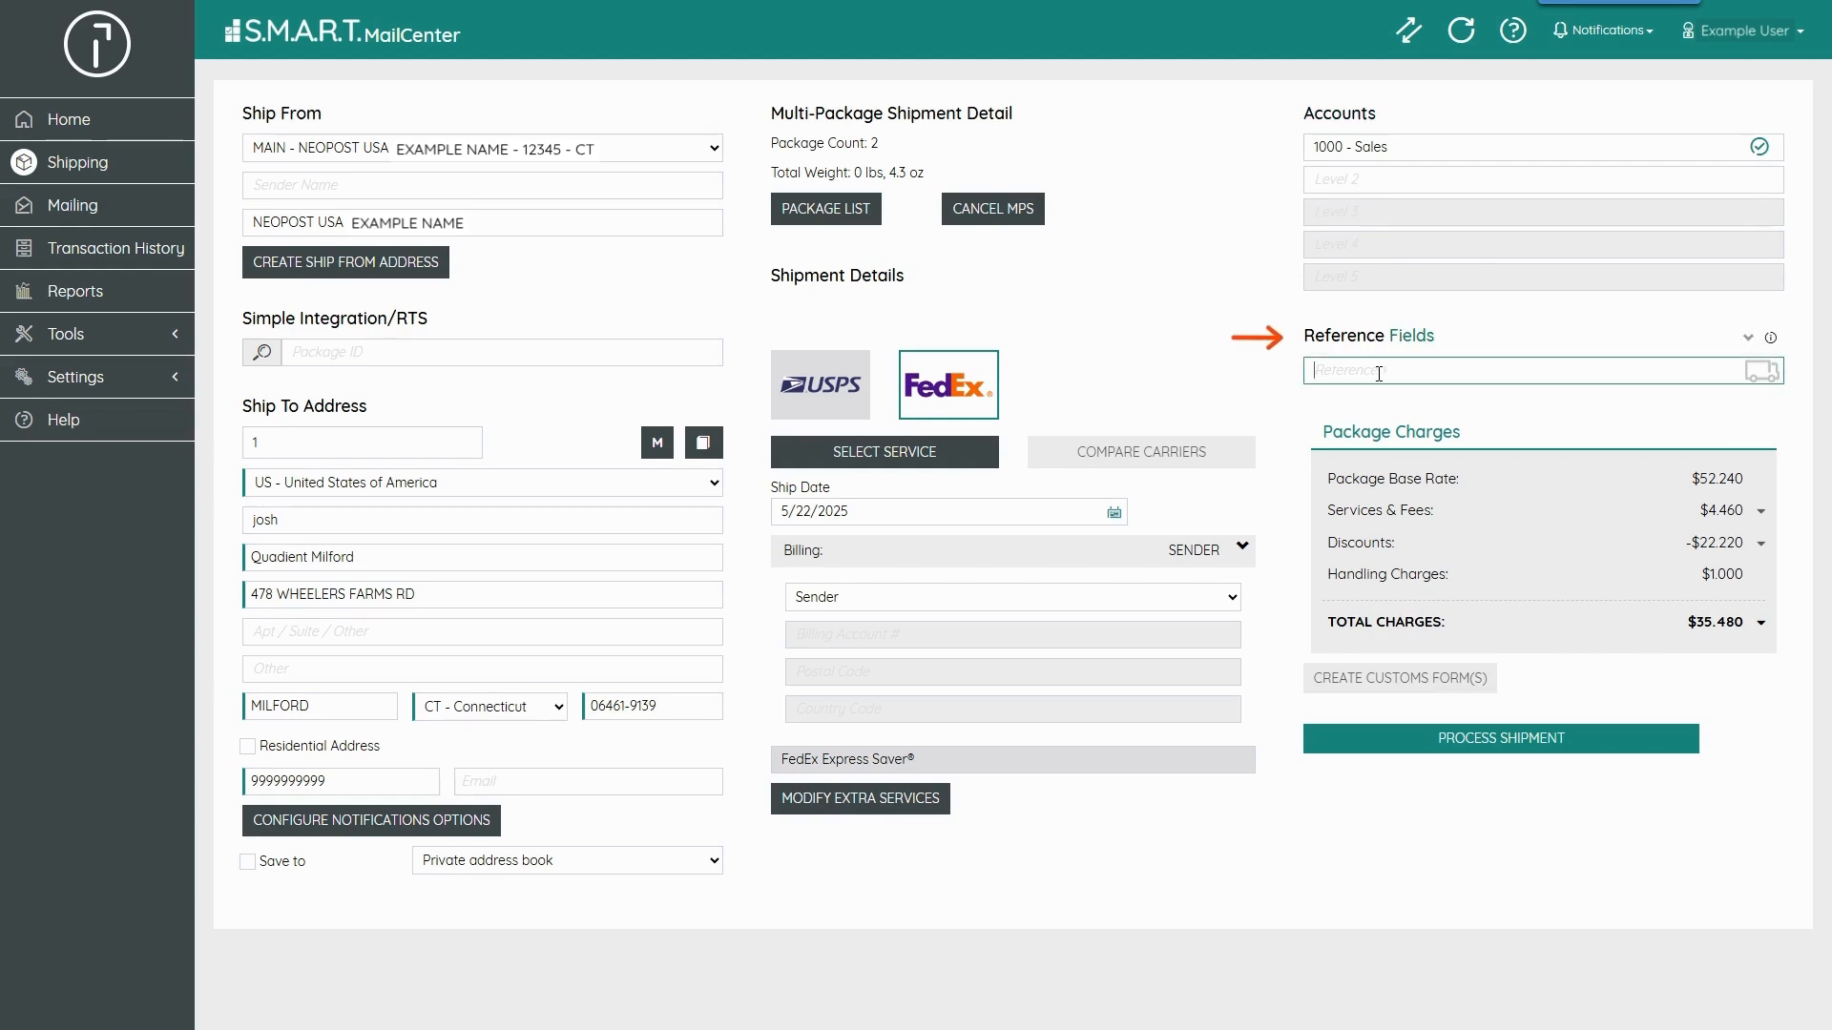
type("Laptop")
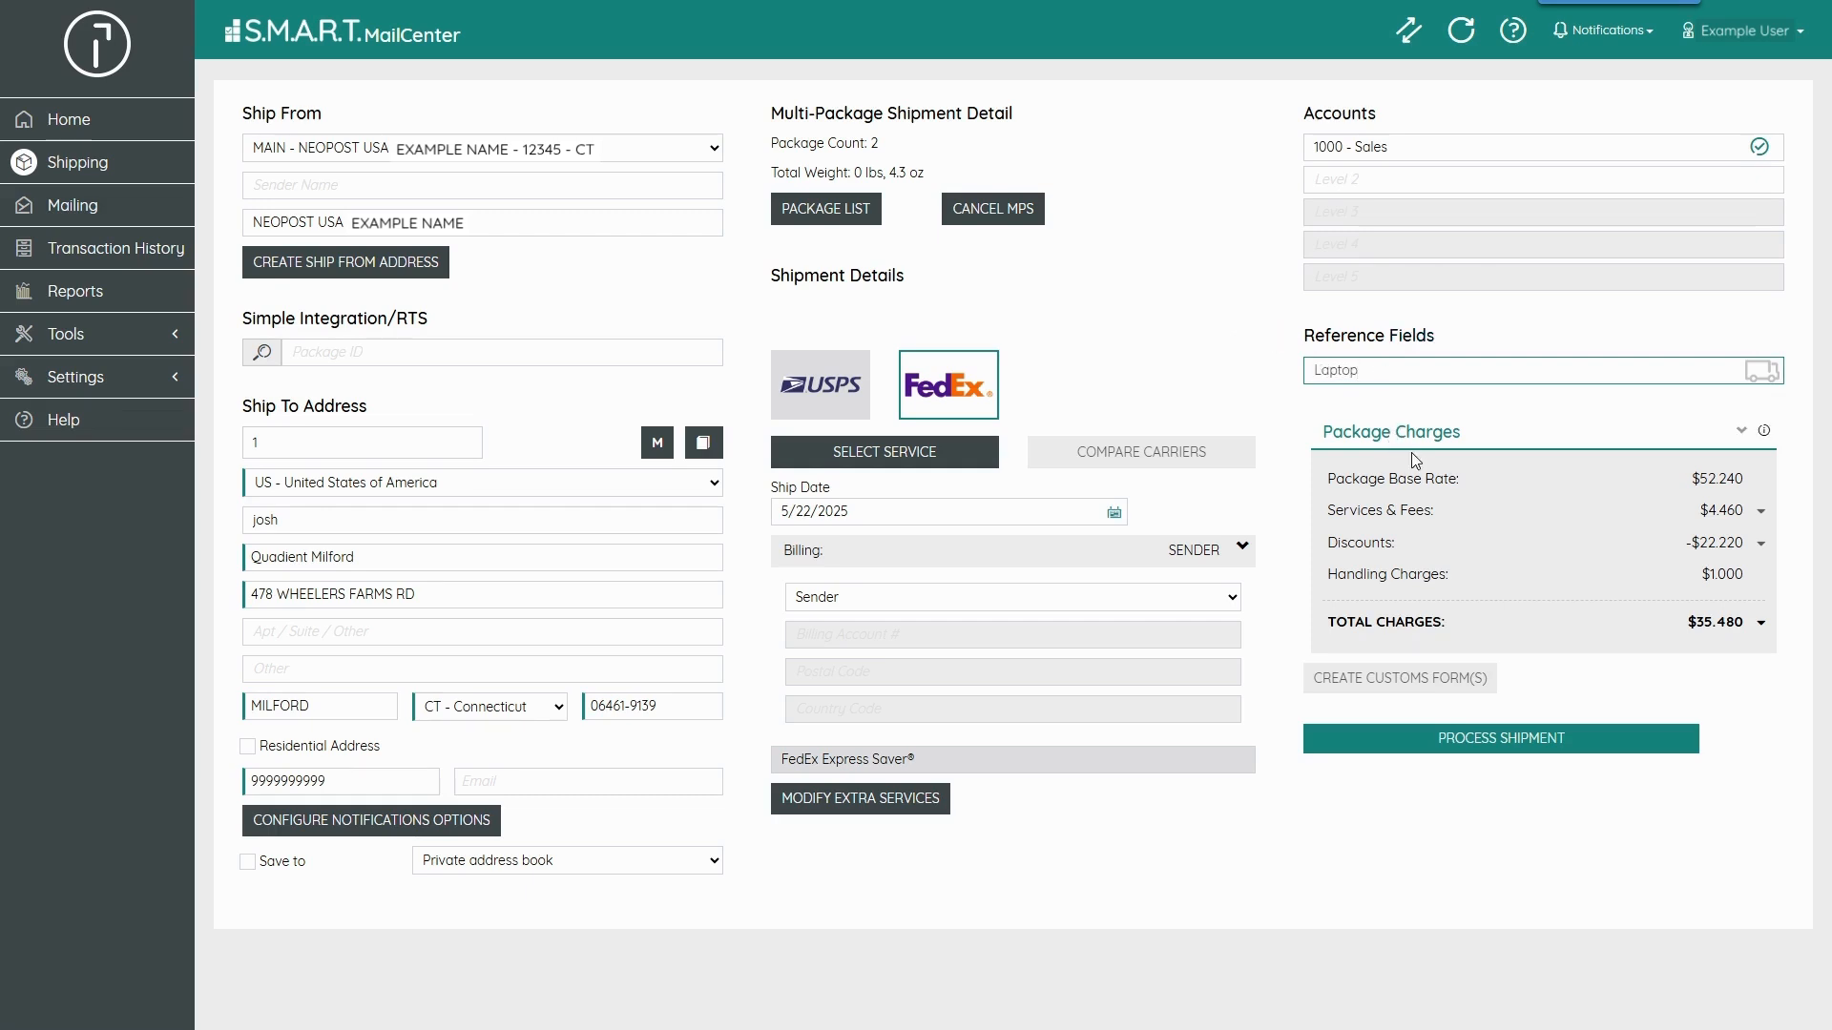
left_click(1490, 745)
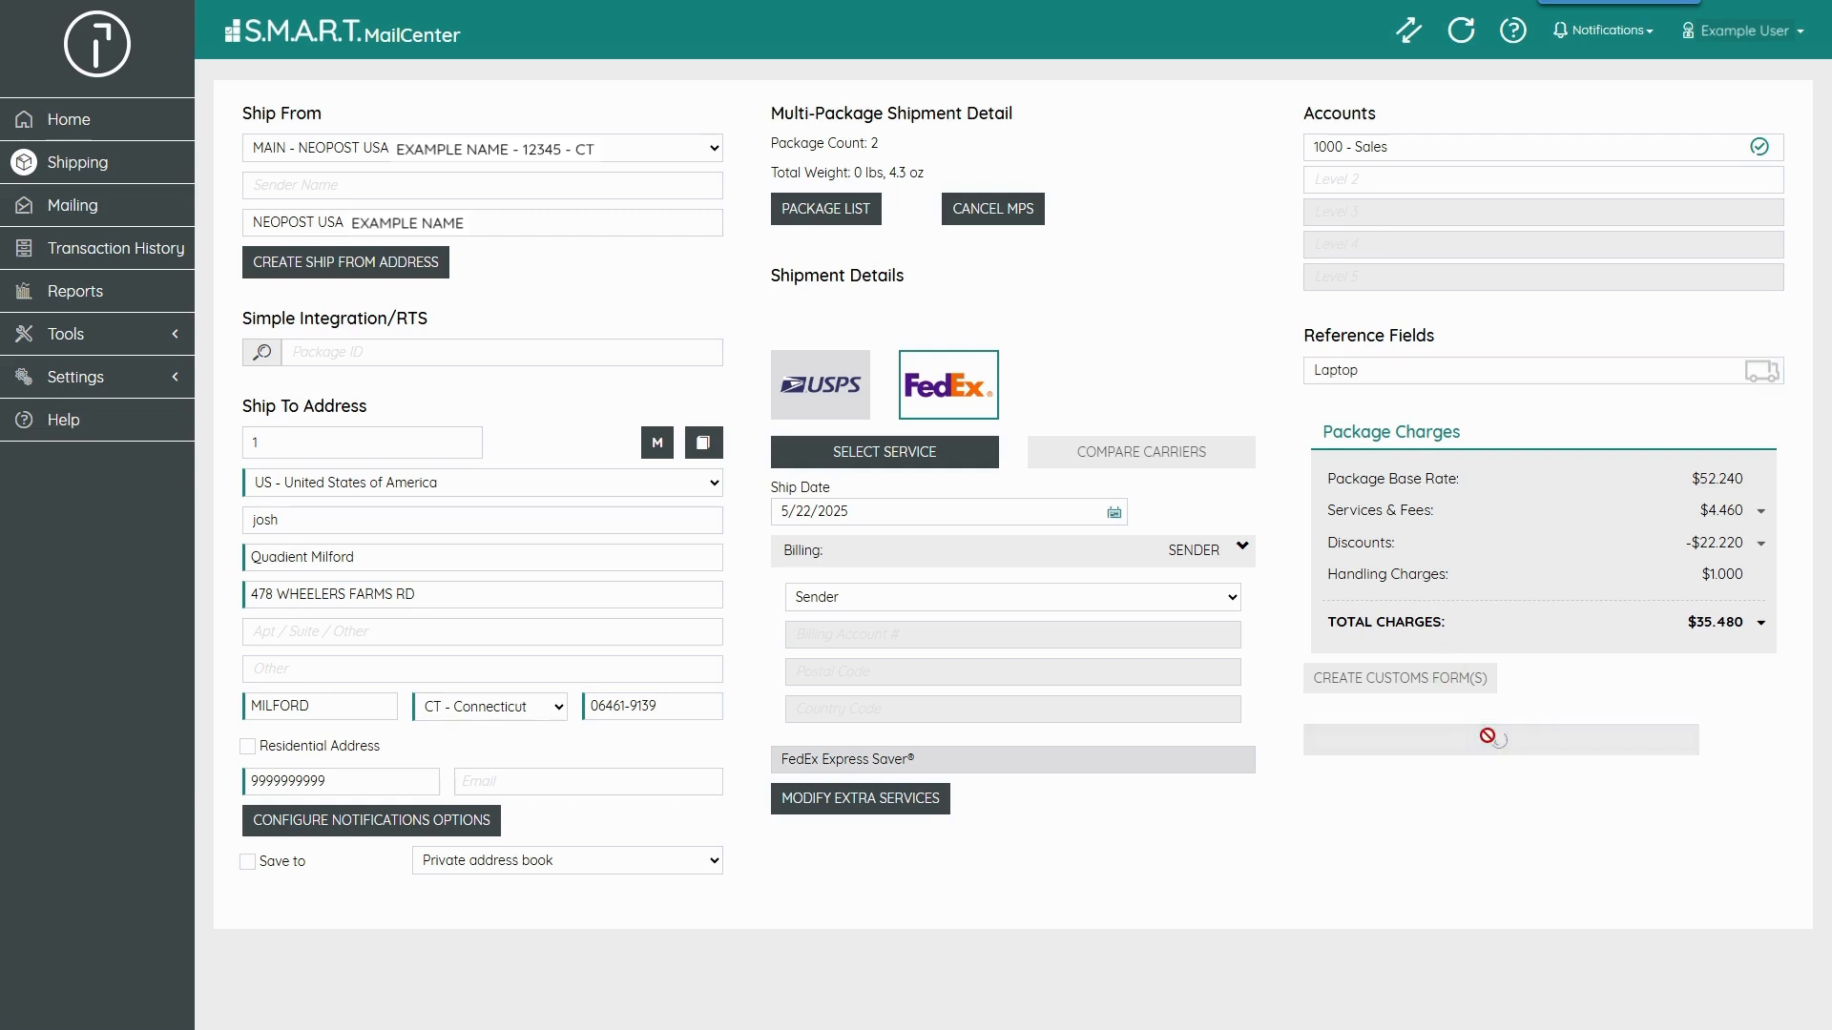